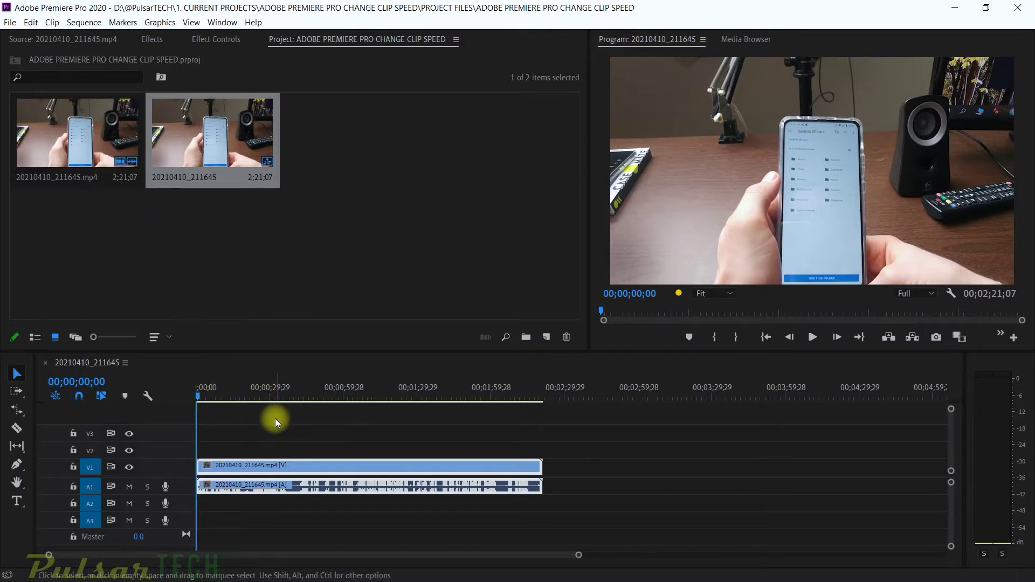
Step: Play the phone clip sequence and expand the A1 track to reveal its stereo waveforms
key("space")
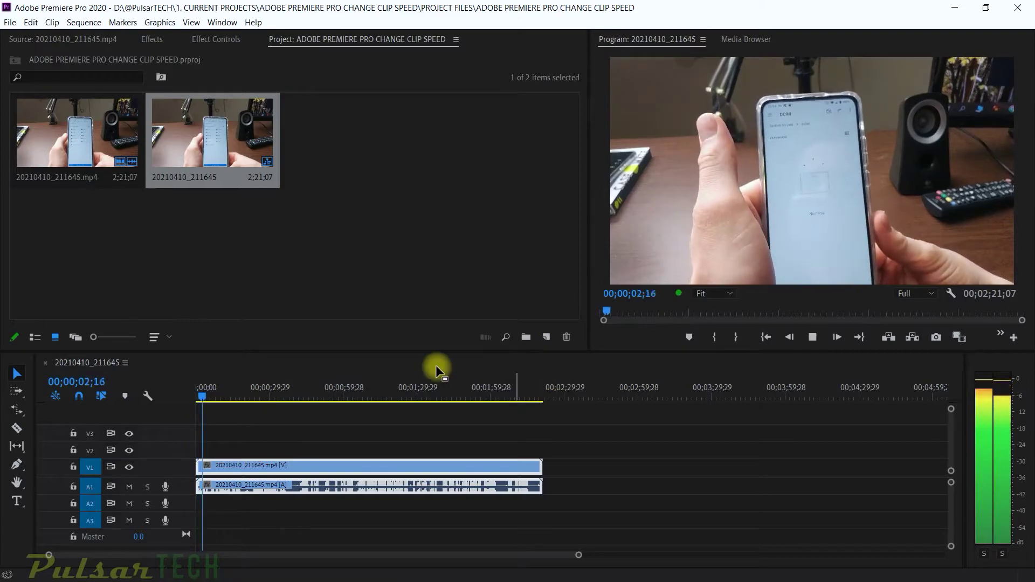
double_click(183, 484)
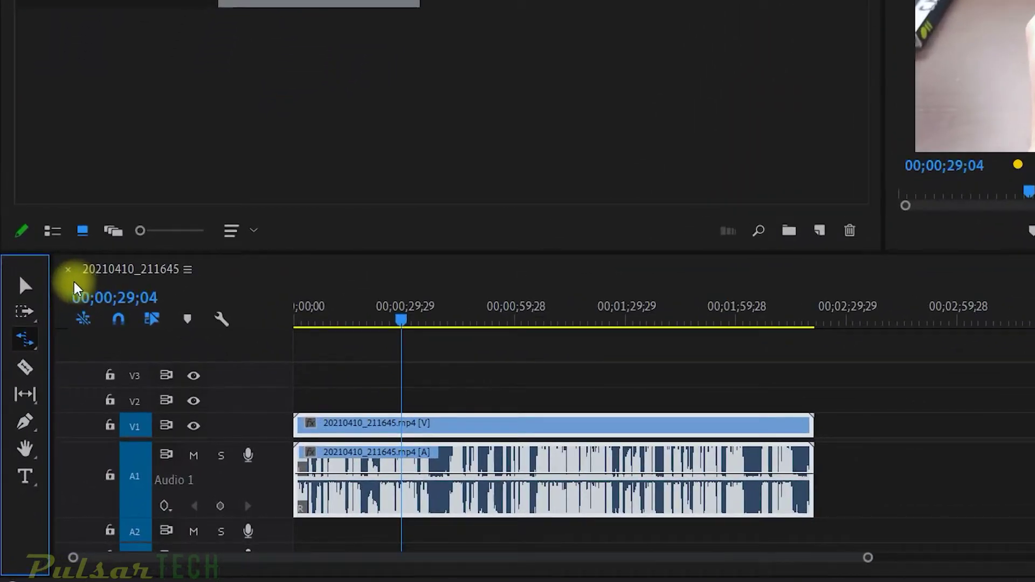
Step: Rate-stretch the phone clip's right edge outward to slow it to 70.93%, then return to Selection
left_click(26, 343)
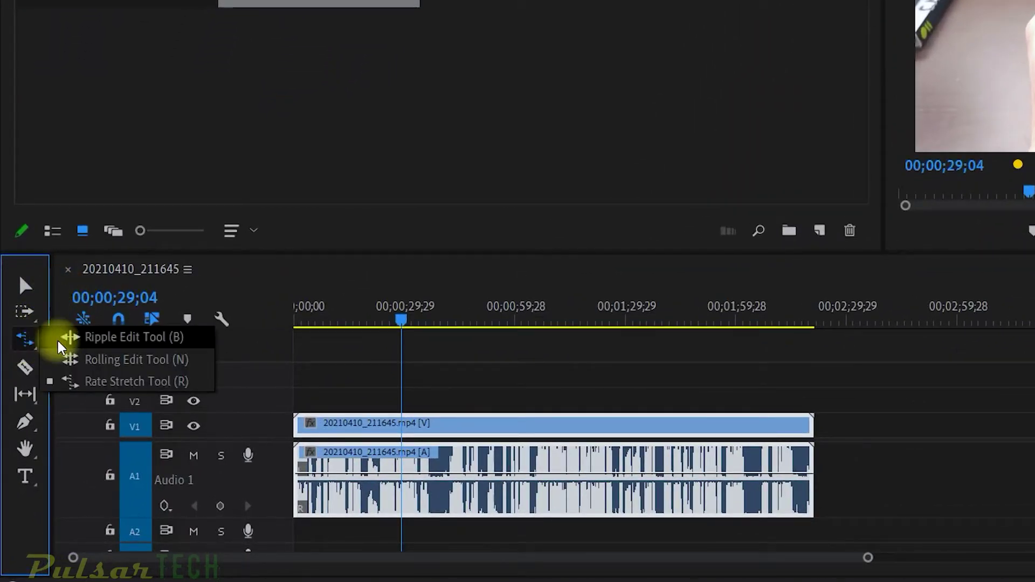
left_click(106, 383)
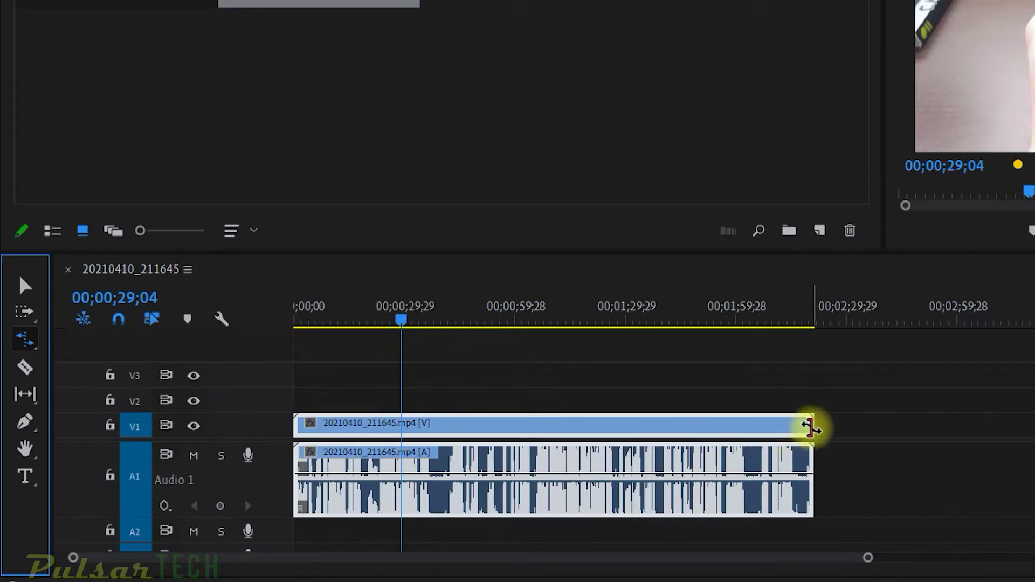
left_click(810, 427)
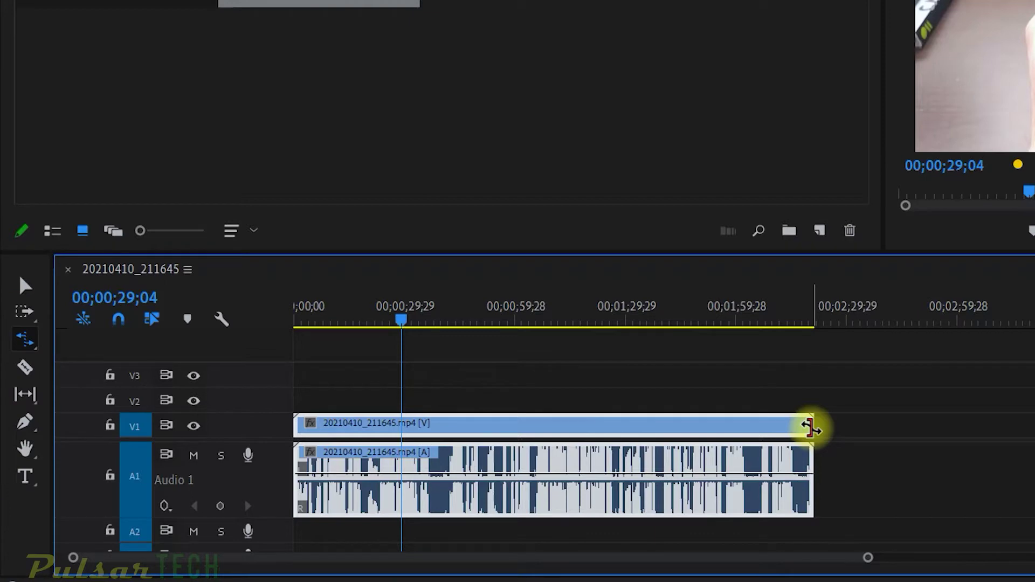
left_click_drag(813, 427, 1020, 438)
key("v")
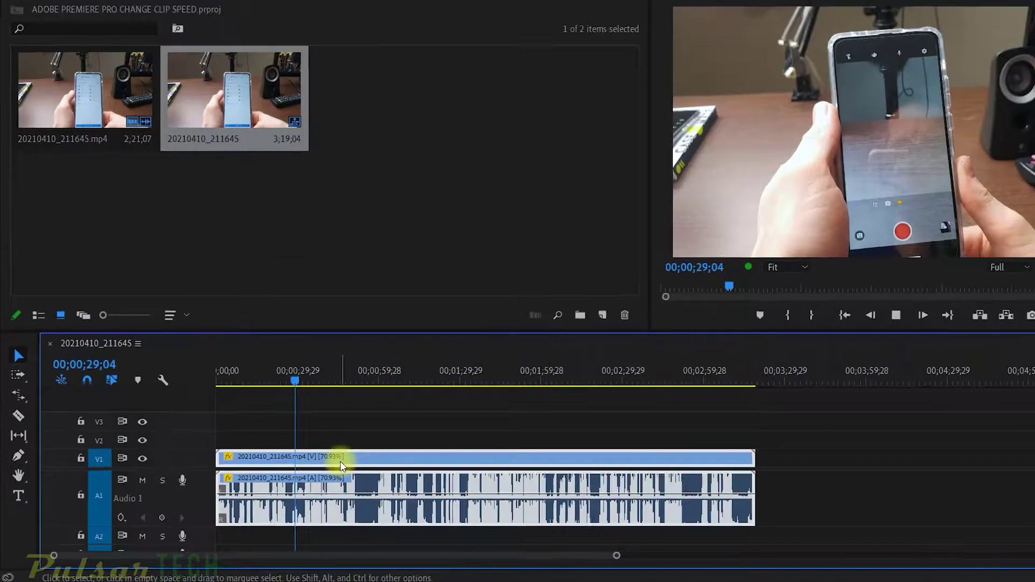
key("space")
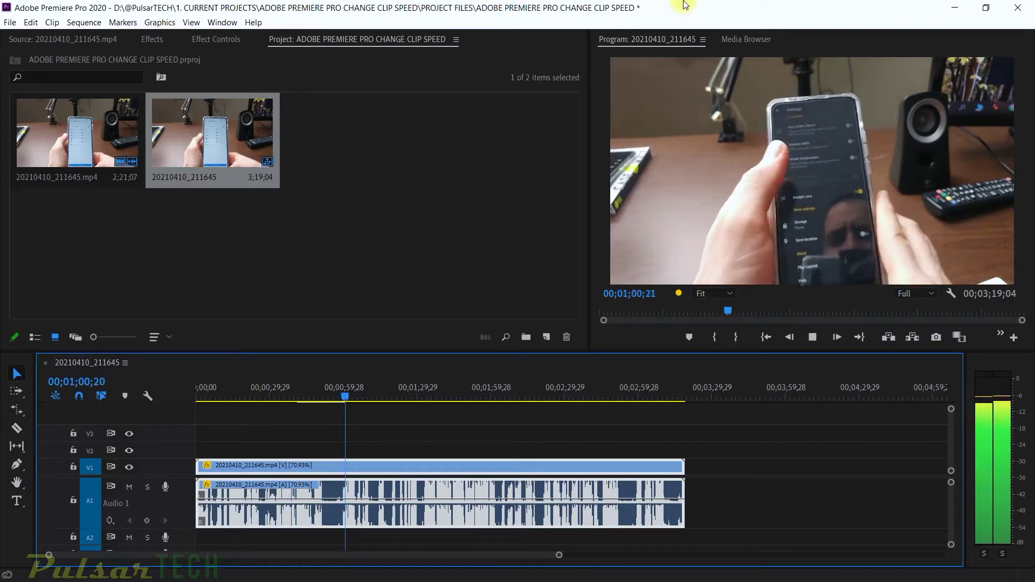
key("space")
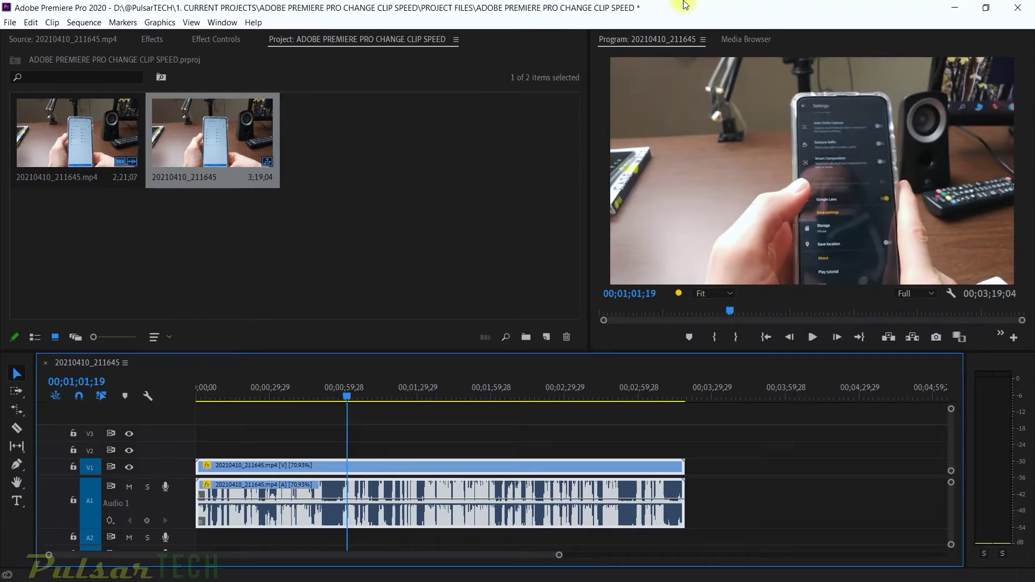
key("space")
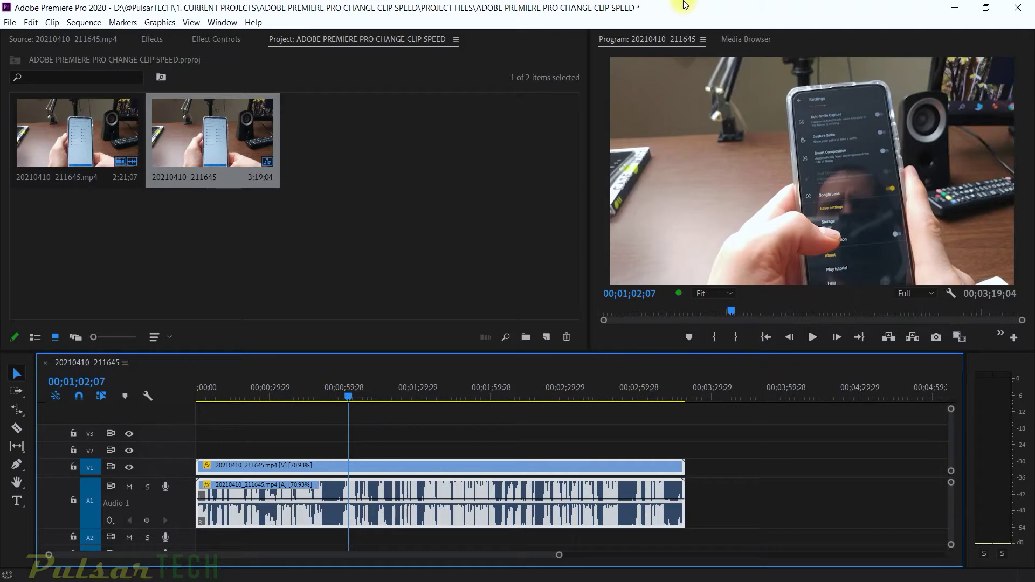
key("space")
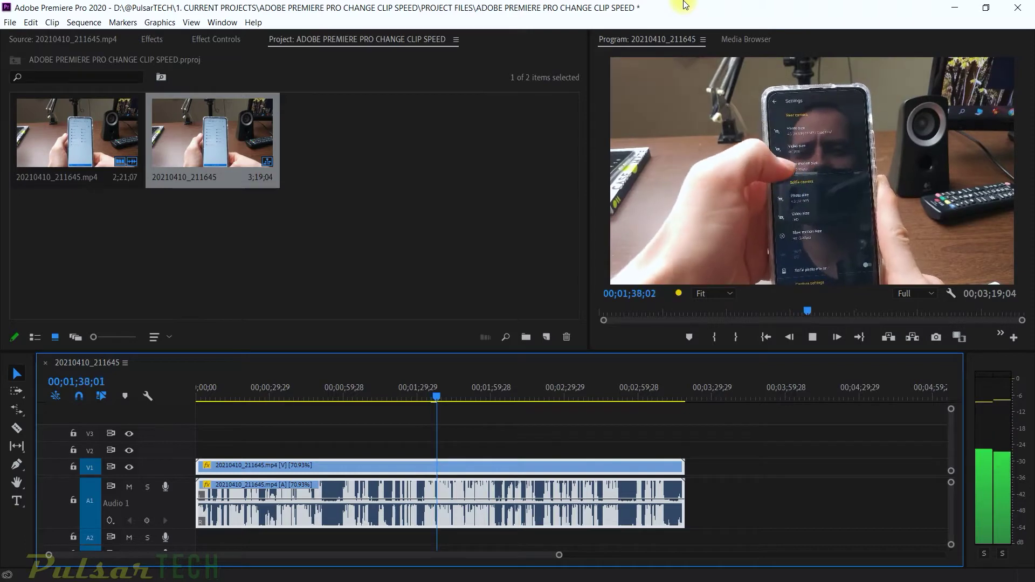
key("space")
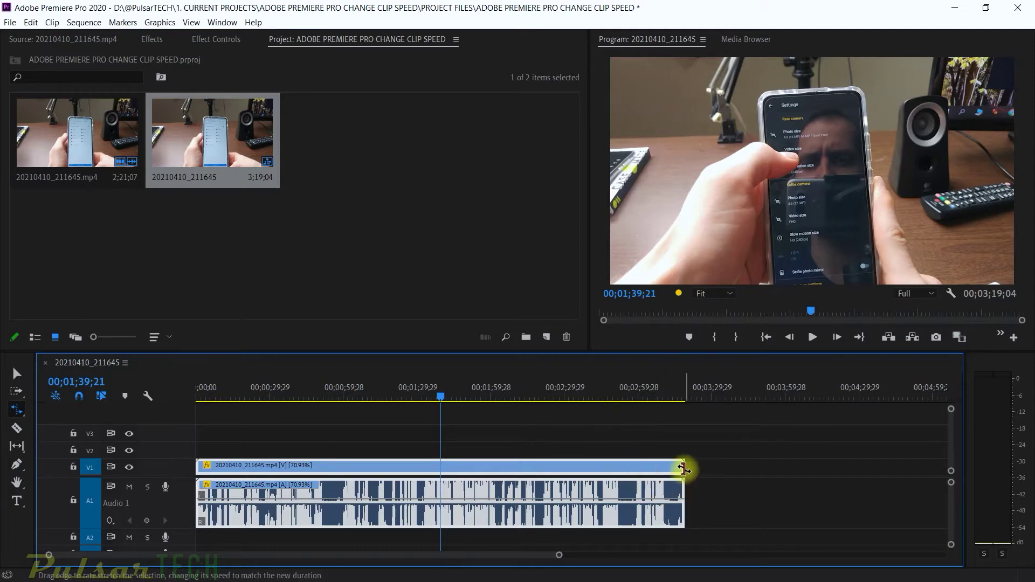
Step: Rate-stretch the phone clip shorter until it plays at 149.68%, then set the playhead to 00;00;31;23
left_click_drag(684, 469, 429, 470)
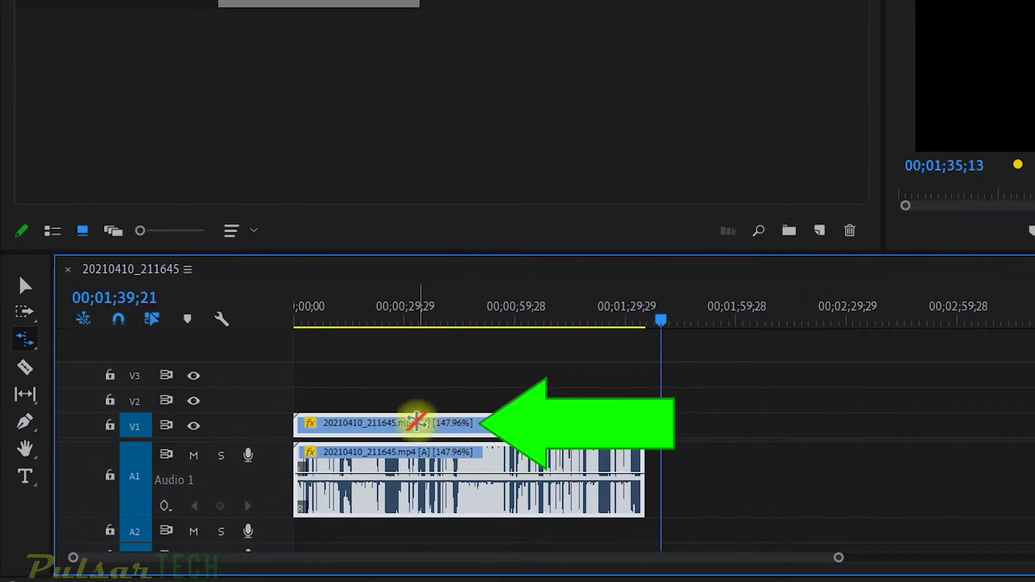
left_click_drag(644, 469, 645, 469)
left_click_drag(637, 424, 630, 425)
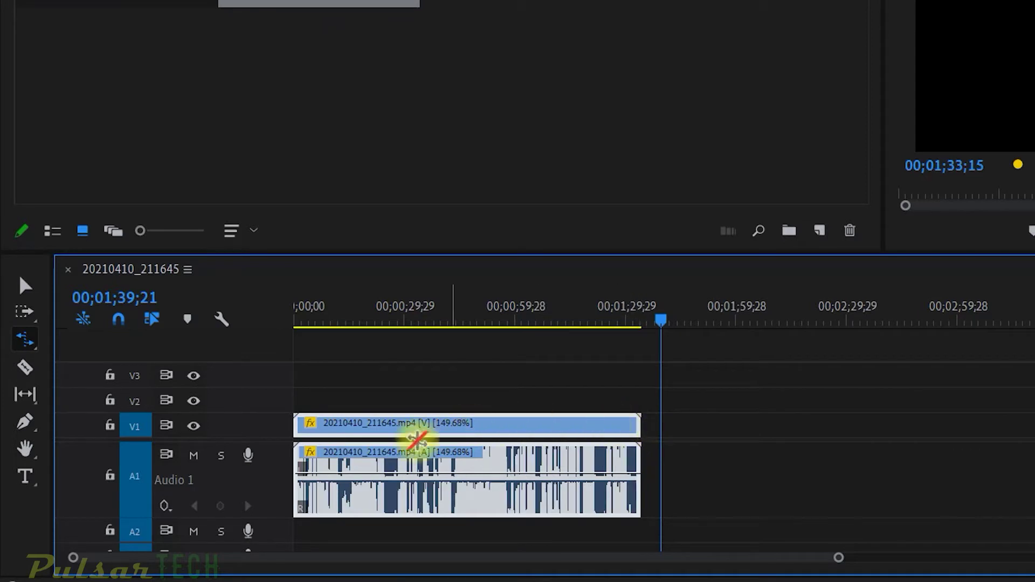
left_click(410, 321)
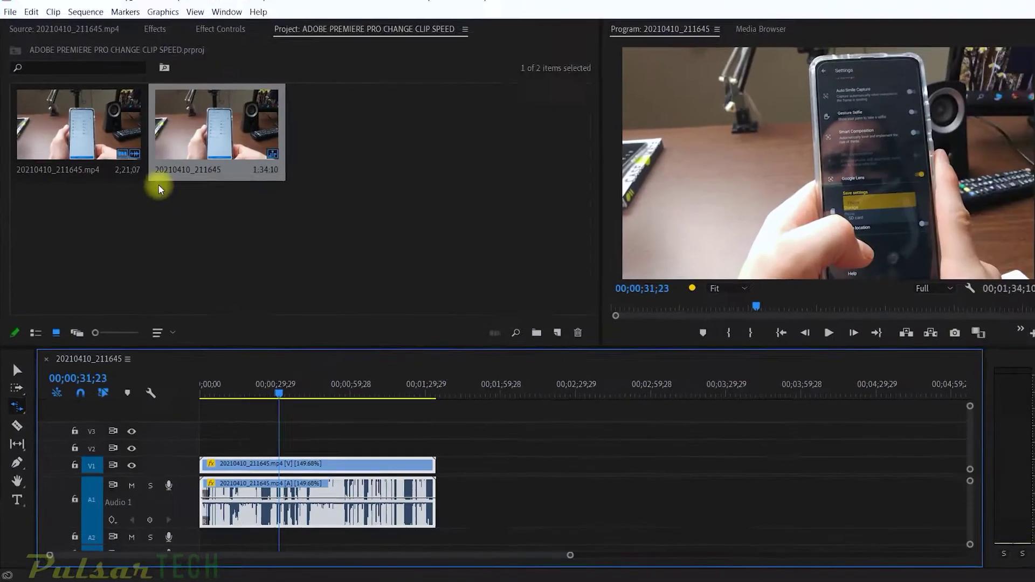
Step: Place 20210410_211645.mp4 after the first clip and stretch the first clip to meet it at 130.7%
left_click_drag(84, 149, 462, 476)
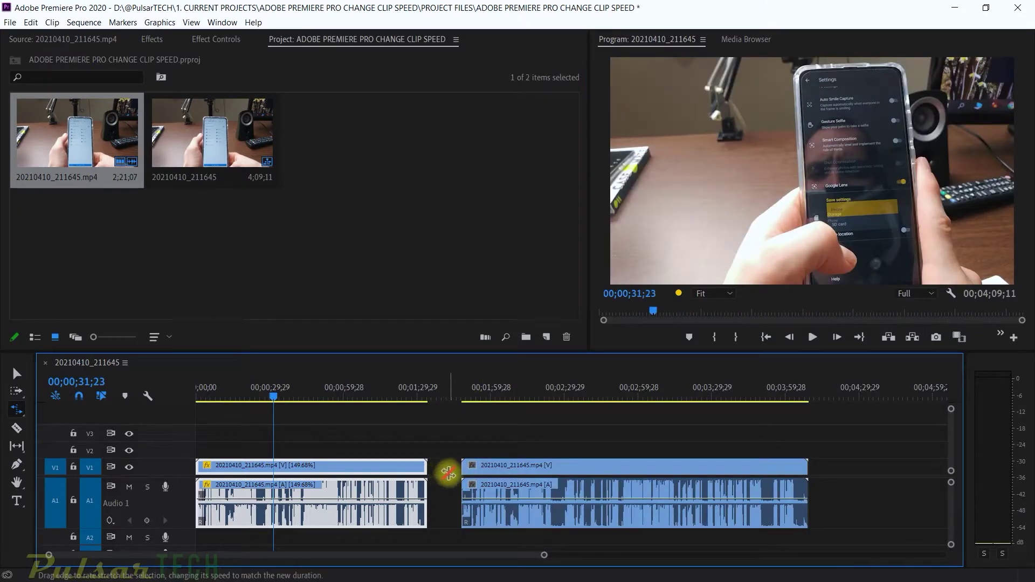
left_click_drag(426, 467, 460, 468)
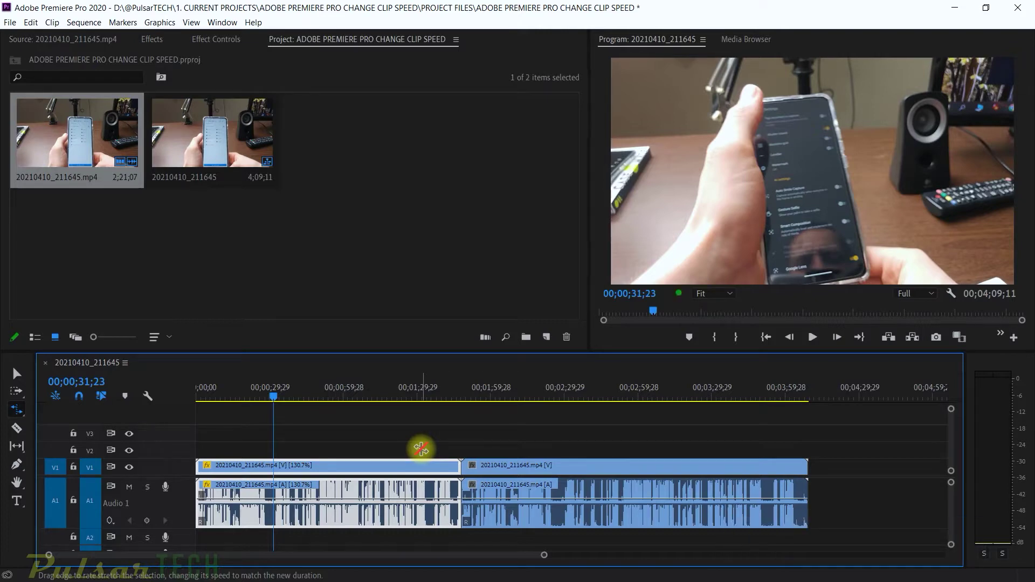
key("space")
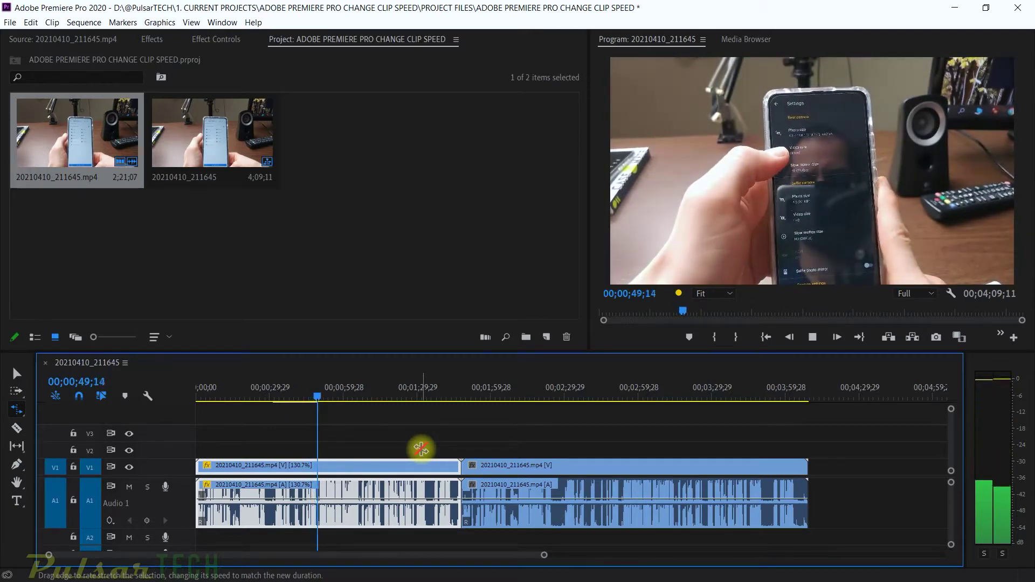
key("space")
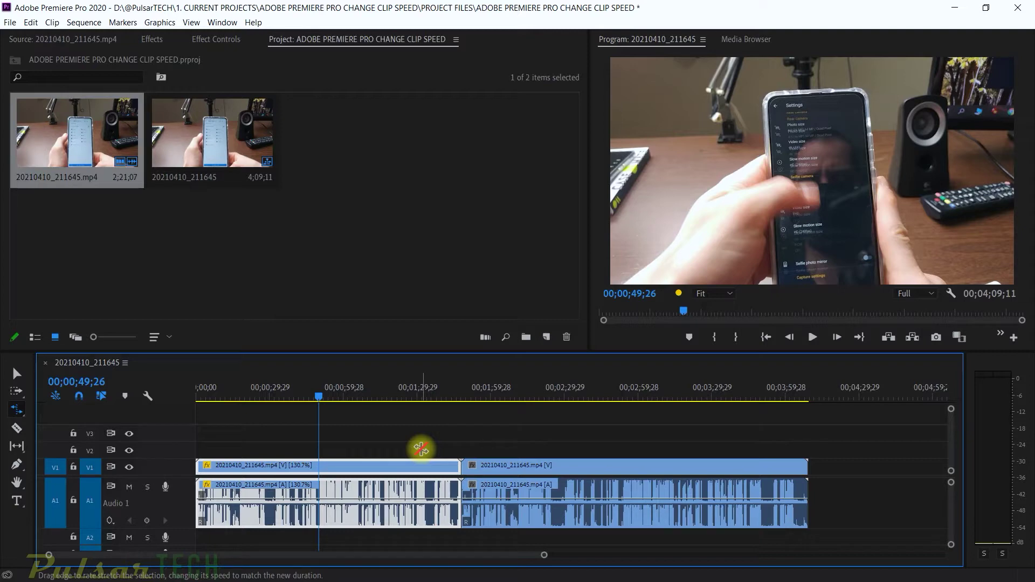
key("v")
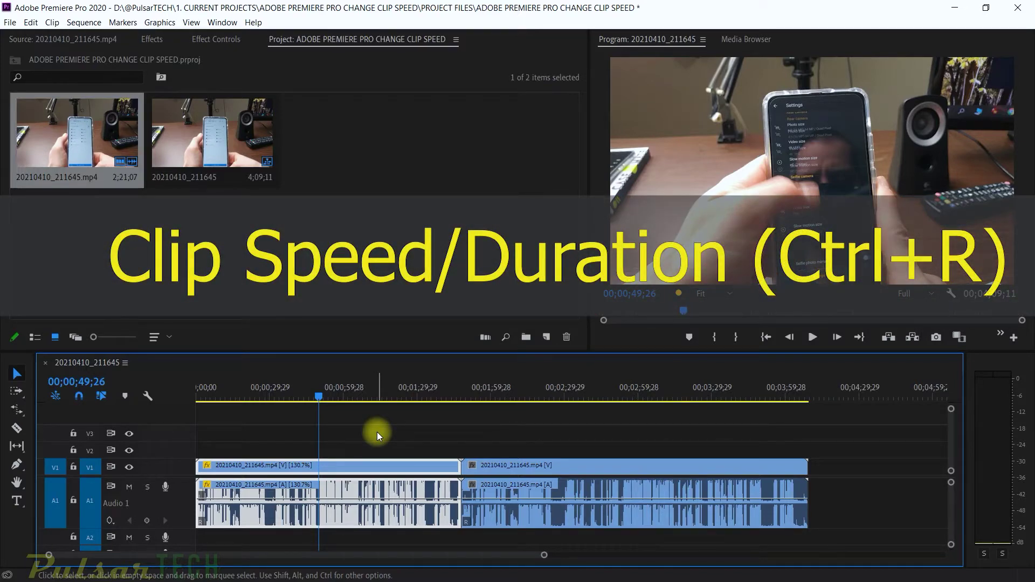
Step: Set the first clip's speed to 103% in Clip Speed/Duration
key("ctrl+r")
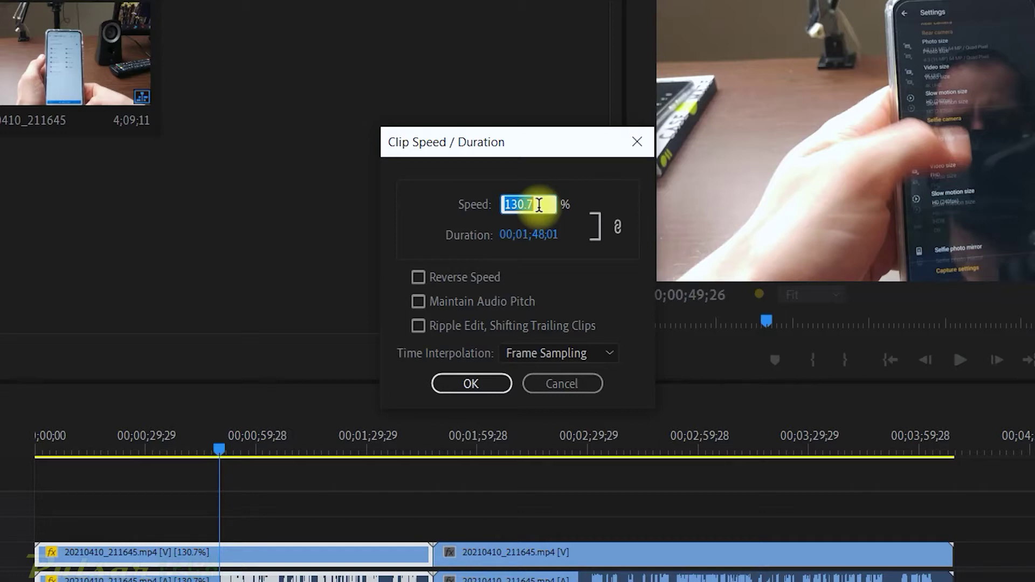
type("103")
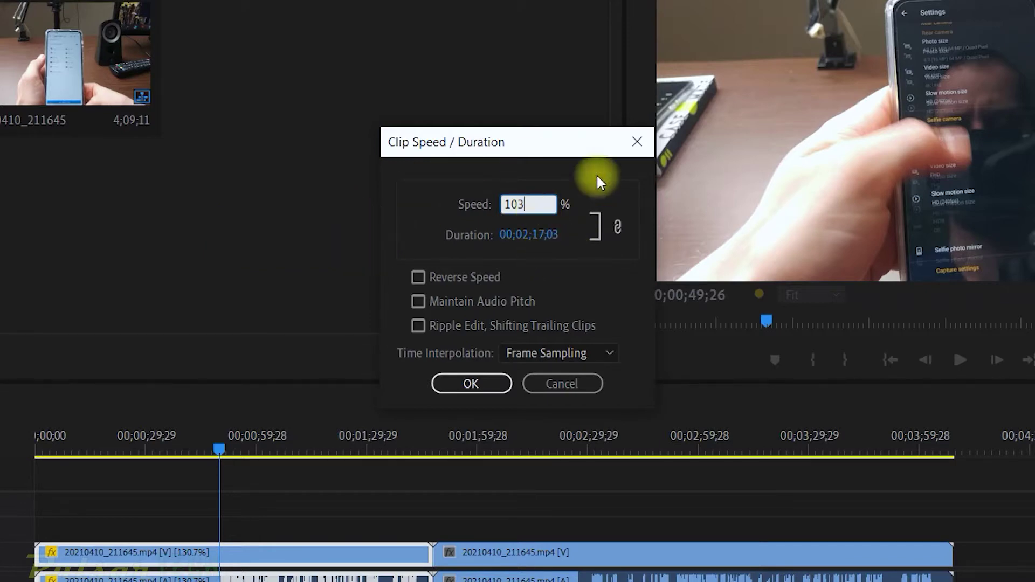
left_click(464, 388)
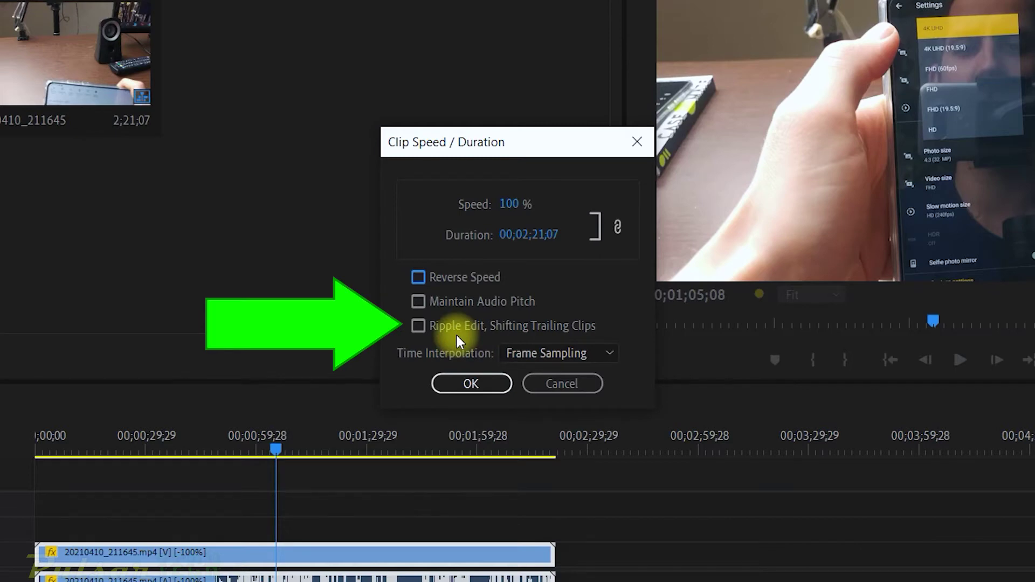
Step: Set the phone clip to 50% speed with Frame Sampling, lengthening it to 00;04;42;15
left_click(422, 349)
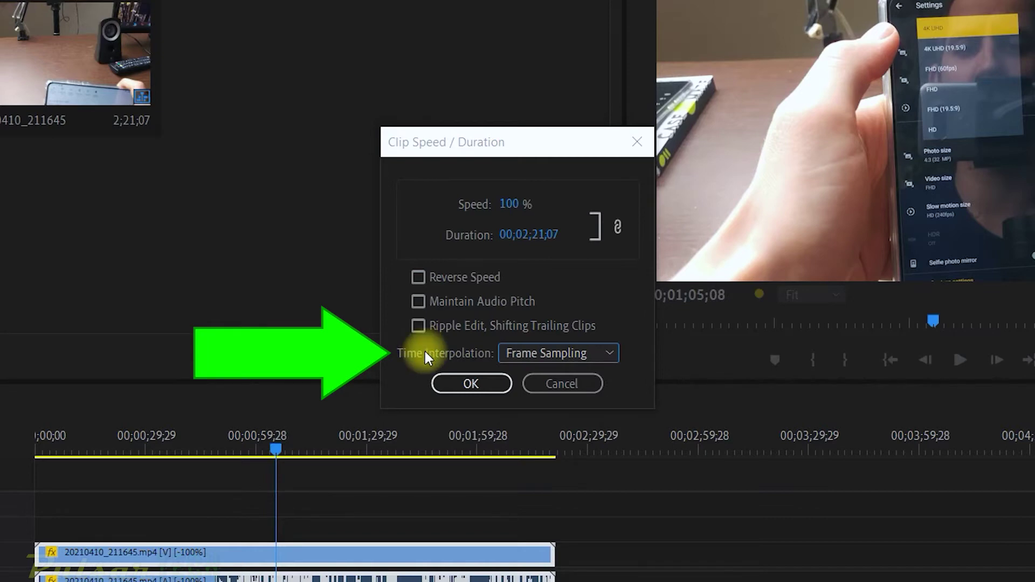
left_click(506, 204)
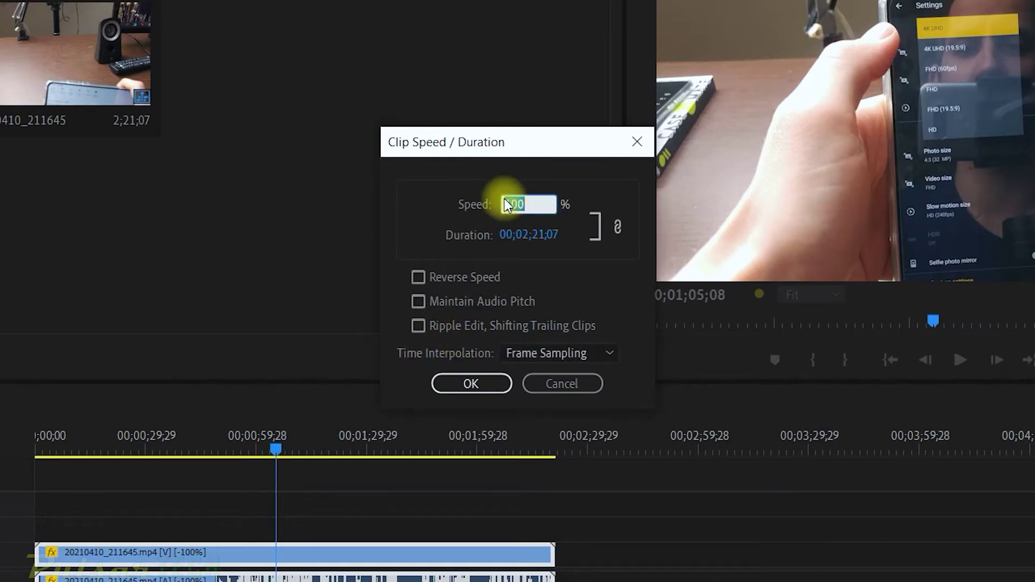
type("50")
left_click(510, 351)
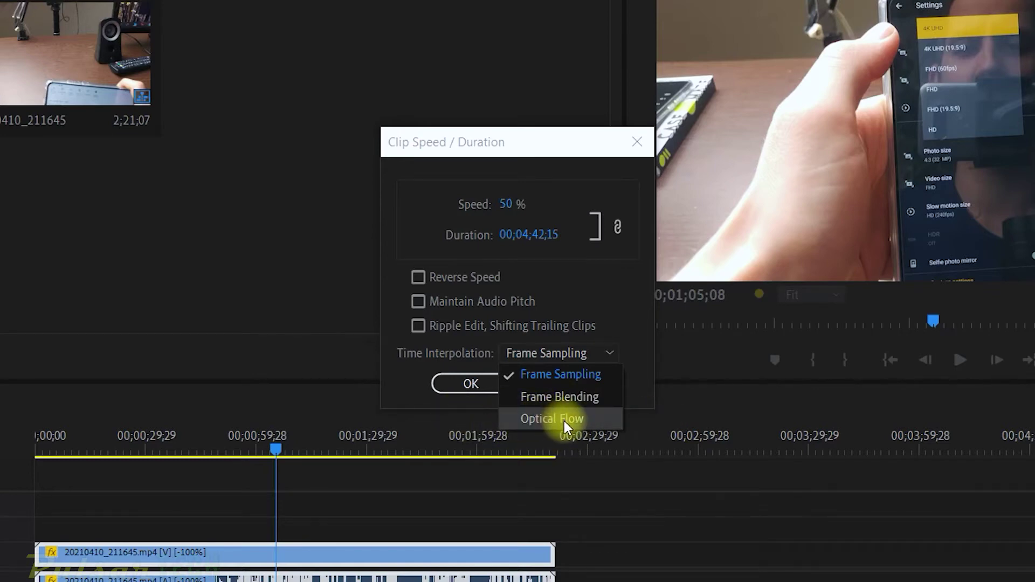
left_click(401, 392)
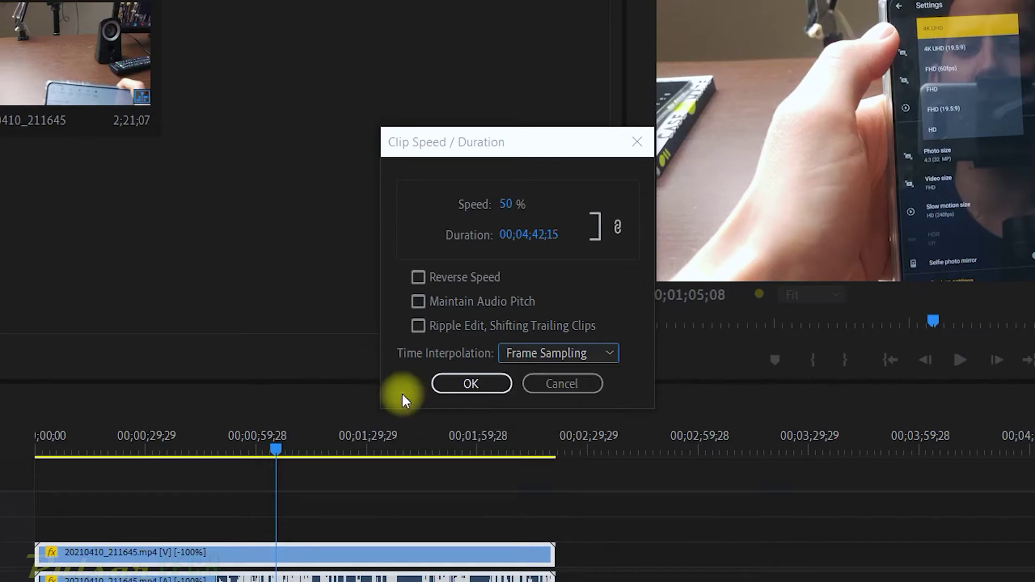
left_click(471, 388)
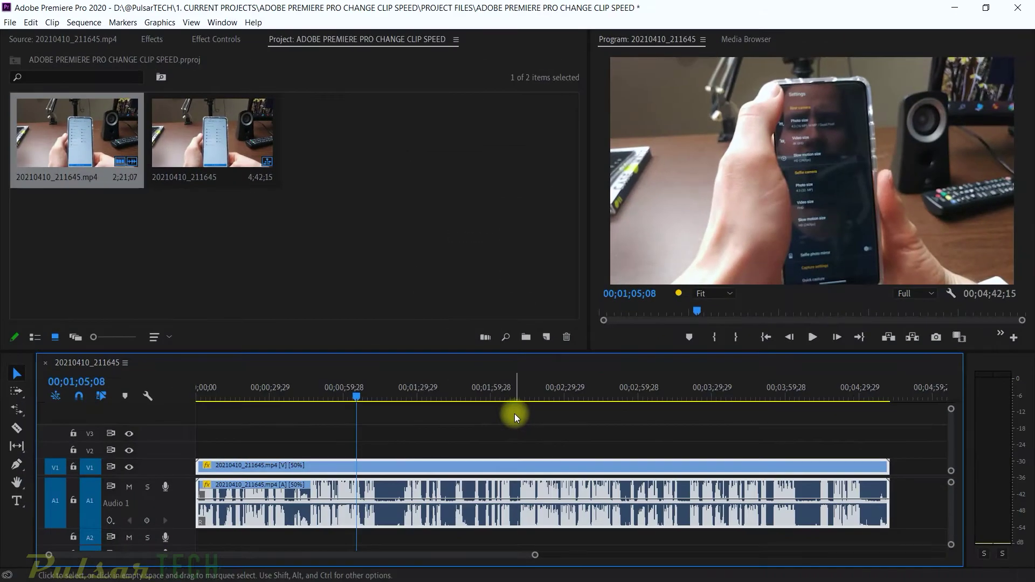
Step: Preview the 50% phone clip, then bring up its Clip Speed/Duration settings with Ctrl+R
key("space")
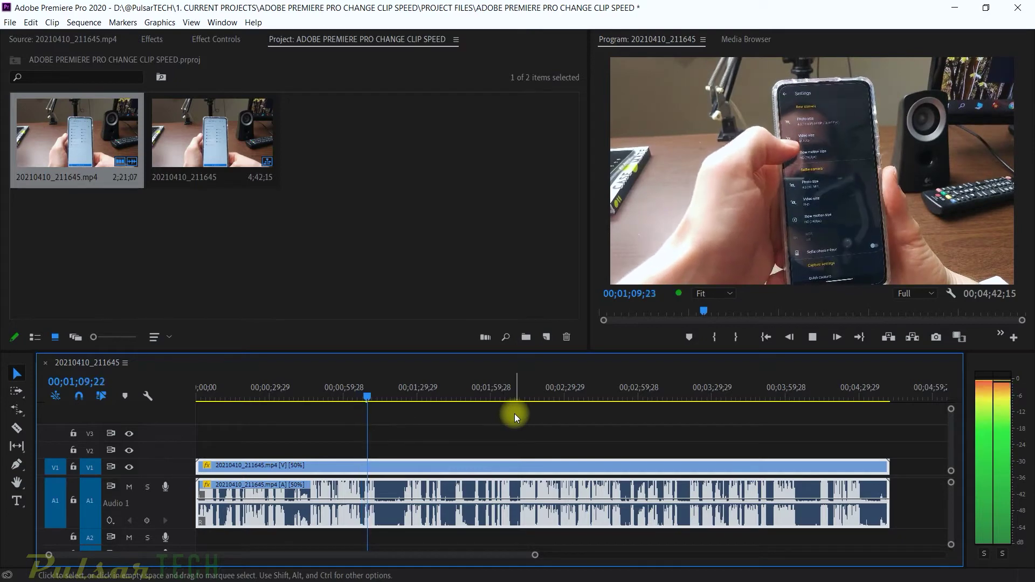
key("space")
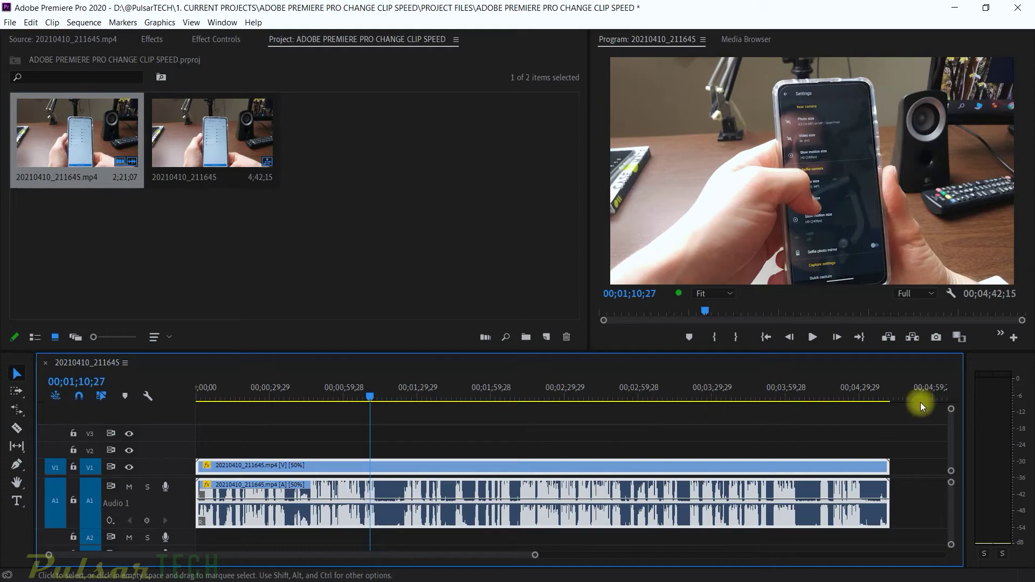
key("ctrl+r")
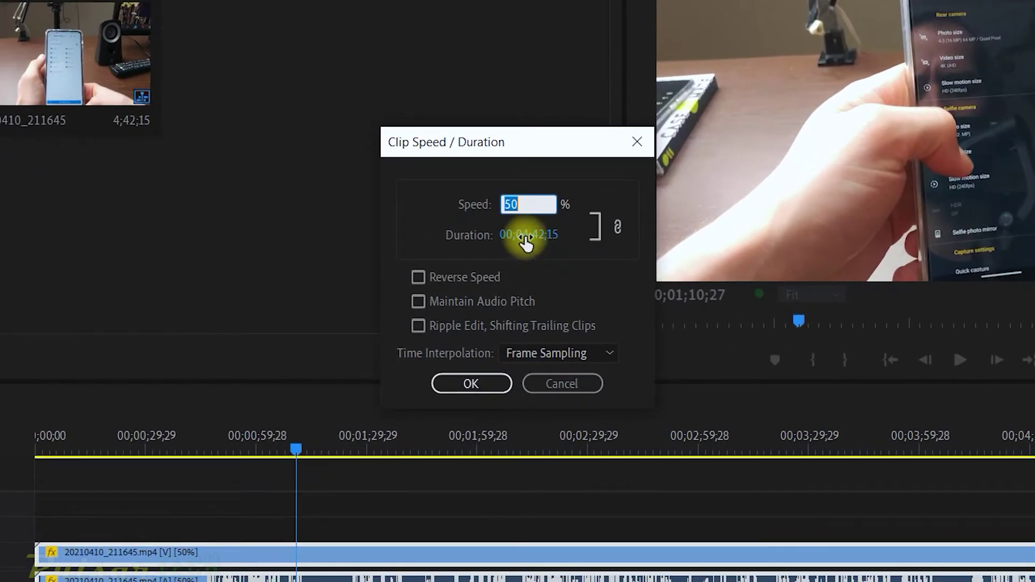
Step: Set the phone clip's duration to 00;02;00;00, raising its speed to 117.7%
left_click(525, 243)
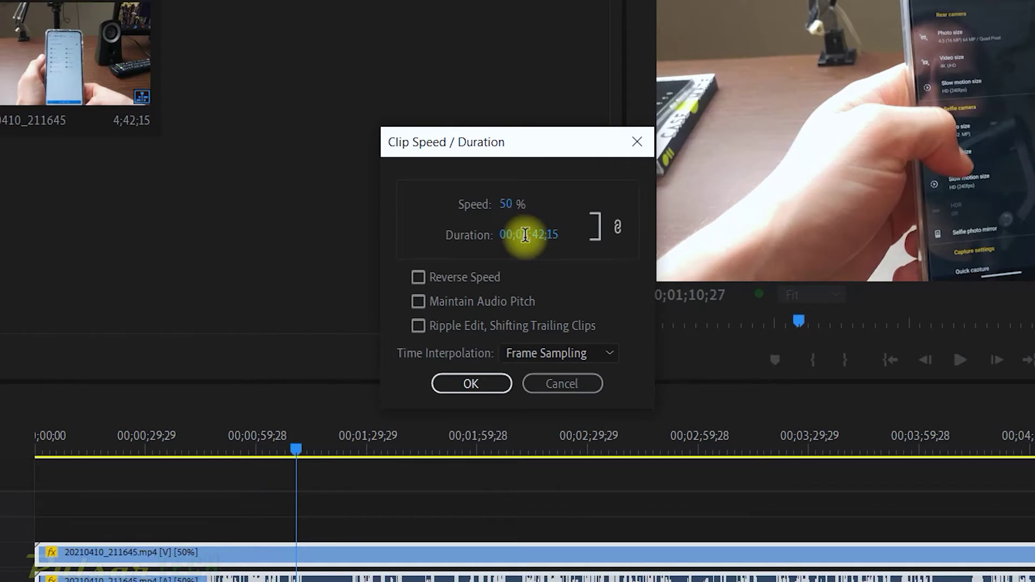
left_click(525, 235)
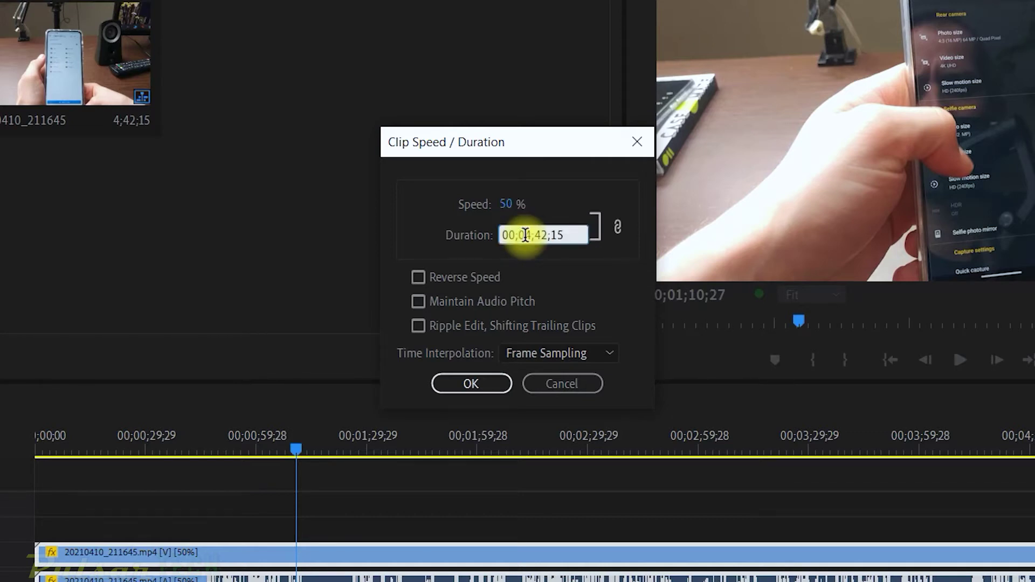
key("Delete")
type("2")
key("Delete")
key("Delete")
key("Delete")
type("00")
key("Delete")
key("Delete")
type(";00")
left_click(471, 384)
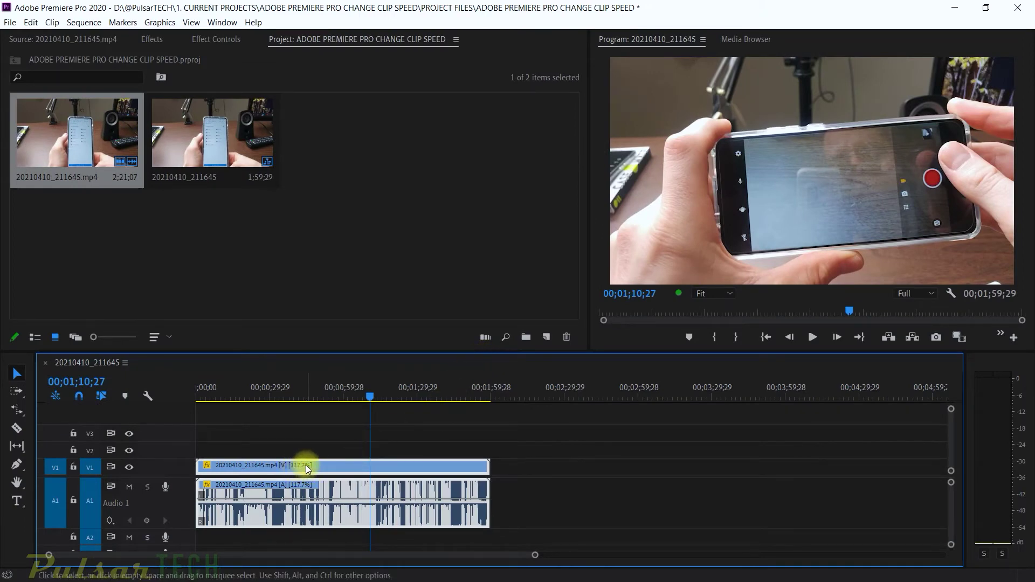
Step: Preview the 117.7% clip and reopen its Clip Speed/Duration settings
key("space")
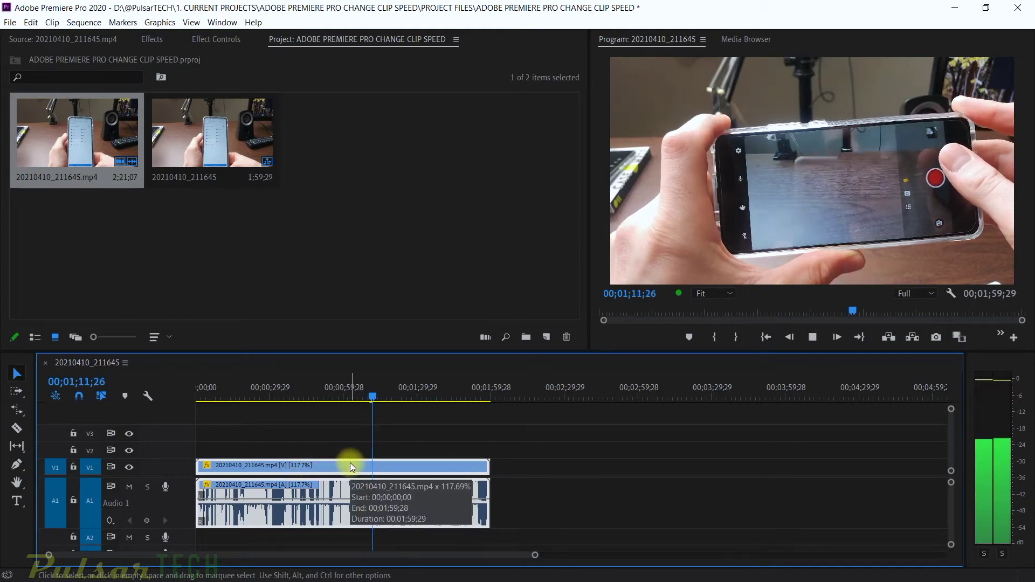
key("space")
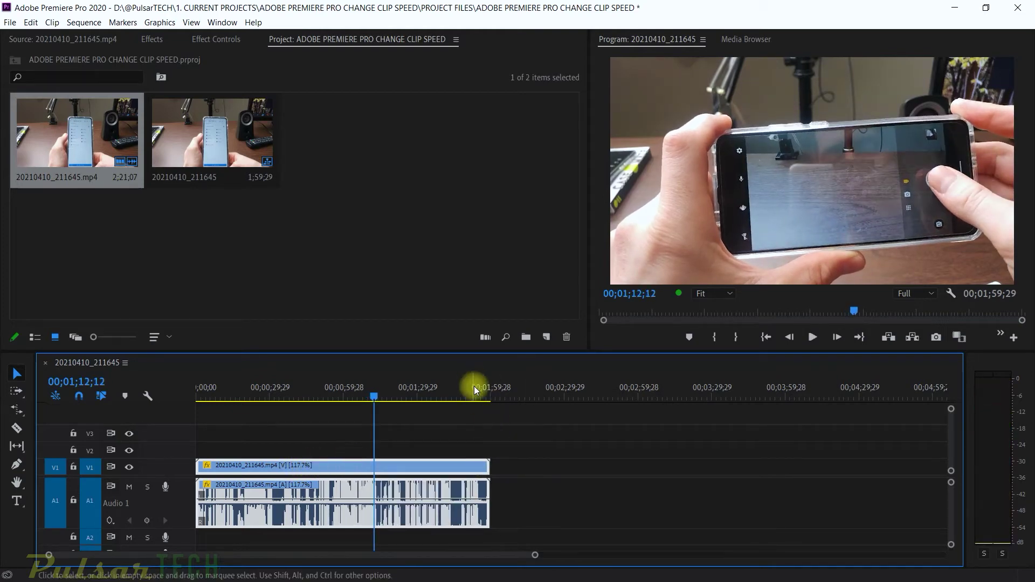
key("ctrl+r")
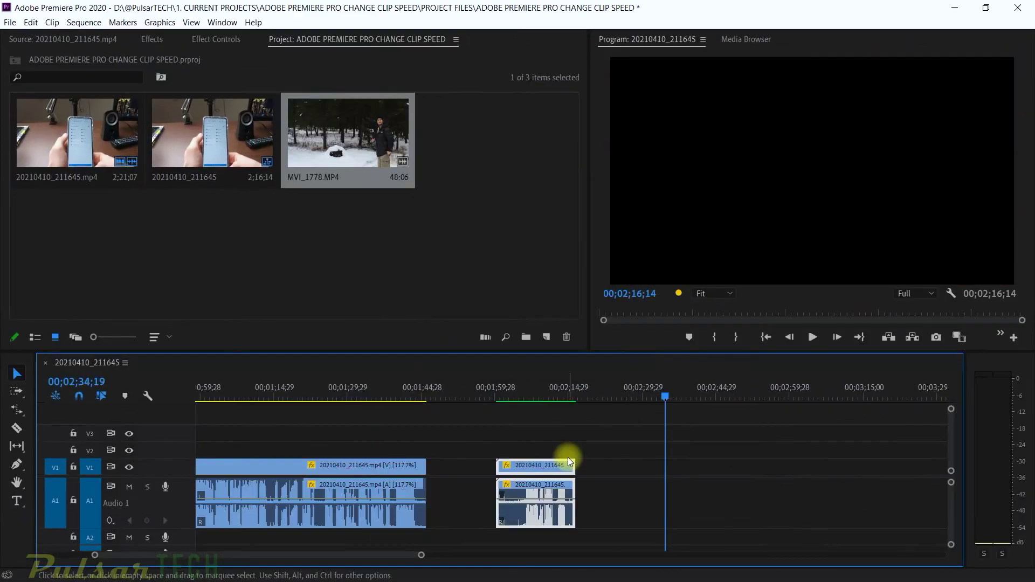
Step: Add MVI_1778 to the timeline after the phone clip and play it
left_click_drag(351, 135, 620, 469)
key("Up")
key("space")
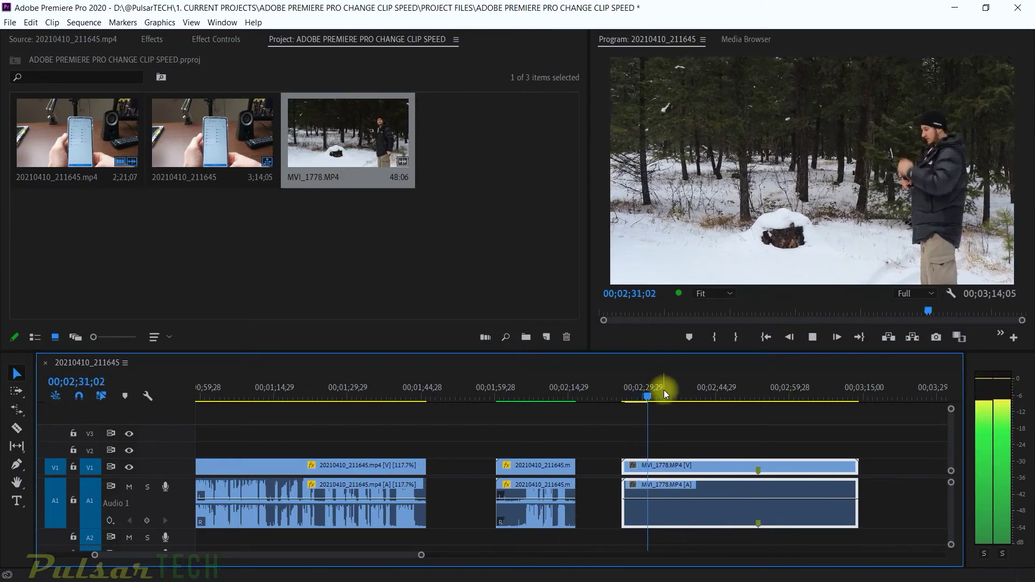
Step: Split MVI_1778 at 00;02;53;13, delete the earlier piece, and move the remainder earlier
left_click(756, 389)
key("ctrl+k")
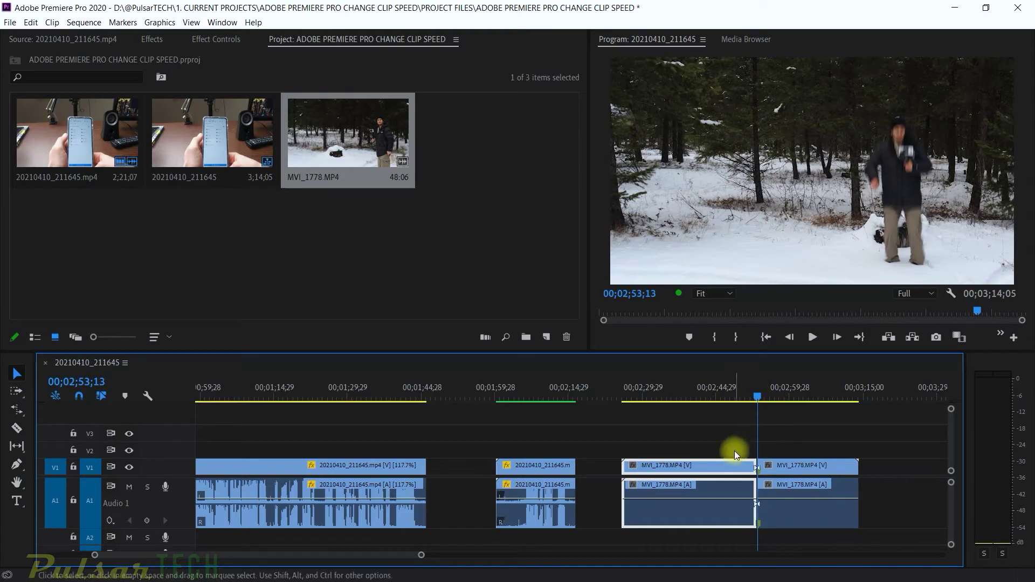
key("Delete")
left_click_drag(778, 464, 632, 464)
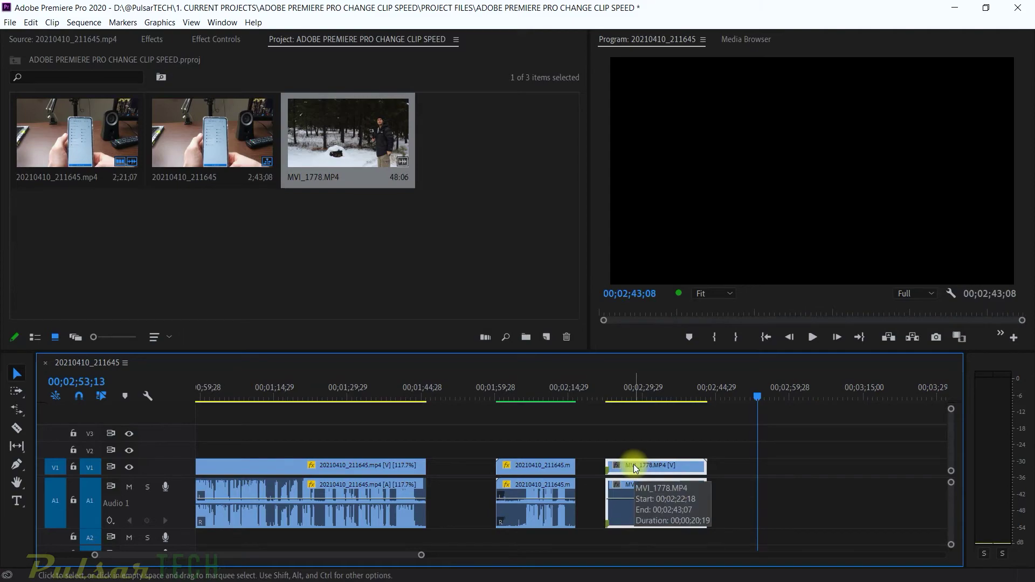
Step: Reverse MVI_1778 to -100% speed and play the reversed clip
key("ctrl+r")
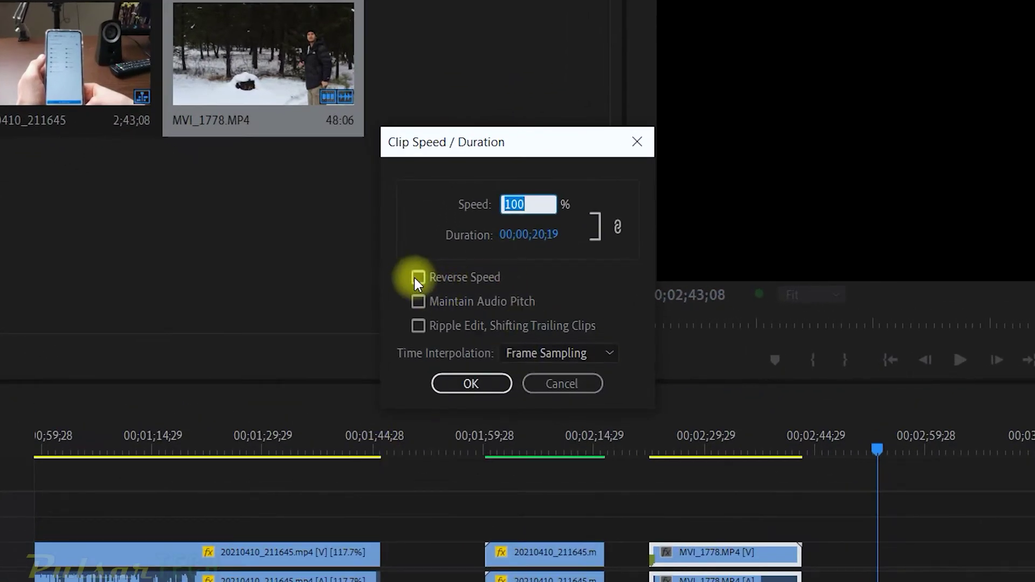
left_click(418, 277)
left_click(453, 381)
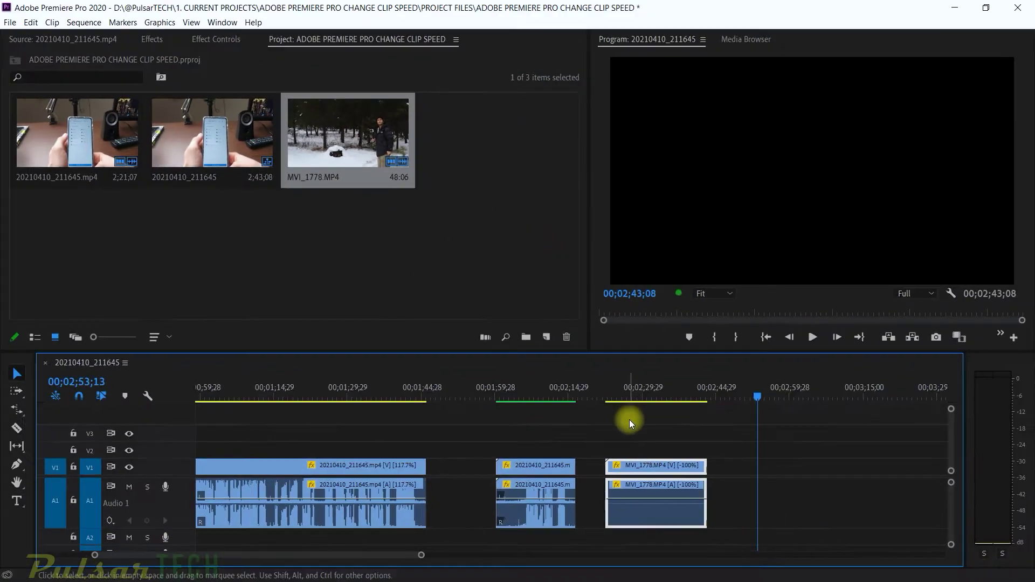
left_click(684, 397)
key("space")
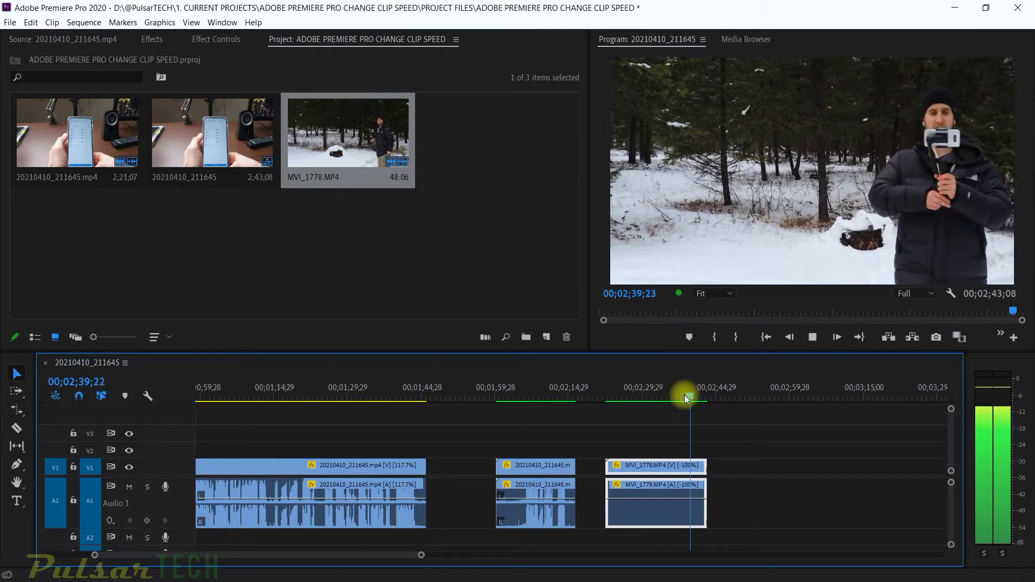
key("space")
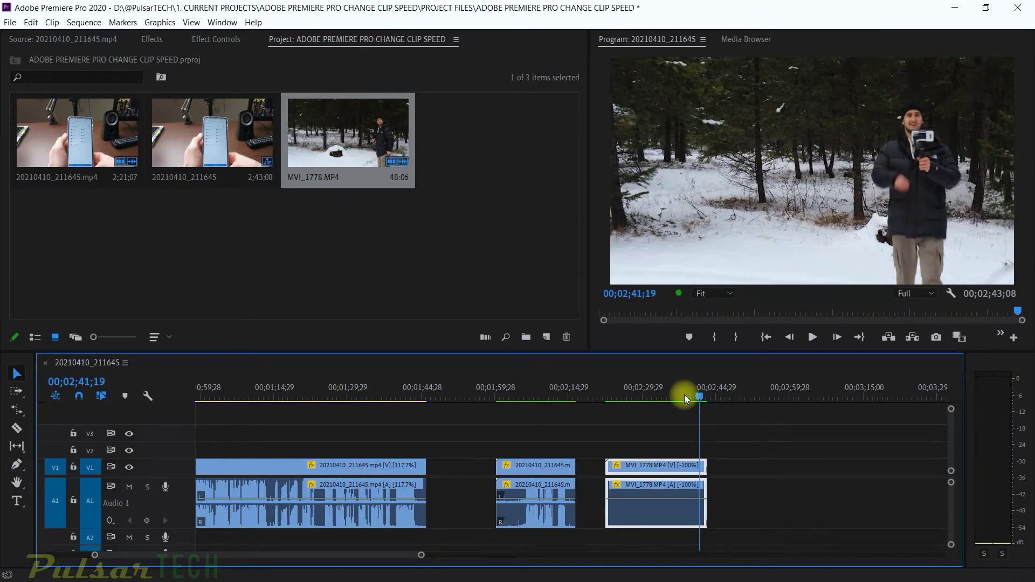
Step: Reopen Clip Speed/Duration, cancel without changes, and undo the last edit
key("ctrl+r")
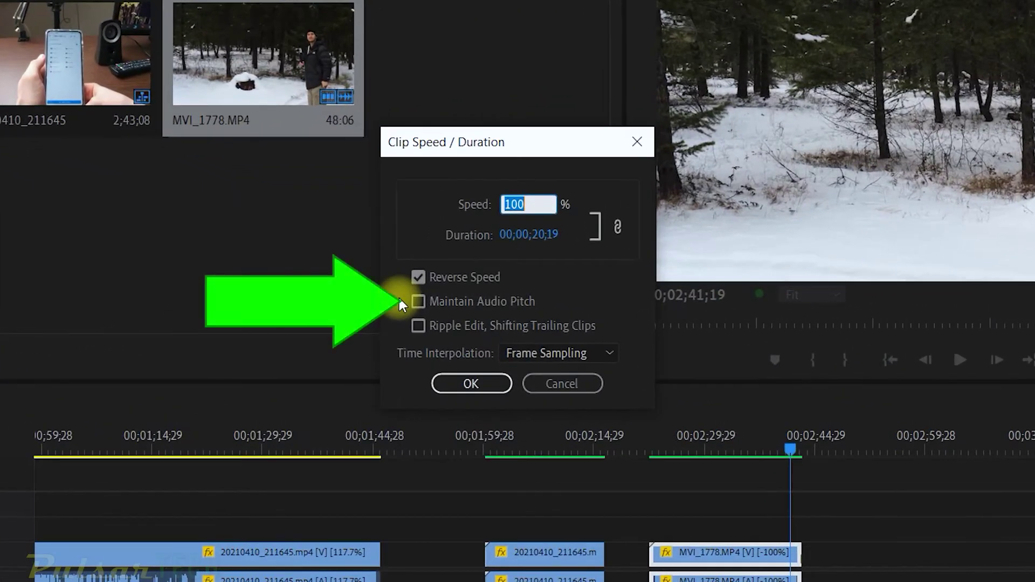
left_click(557, 378)
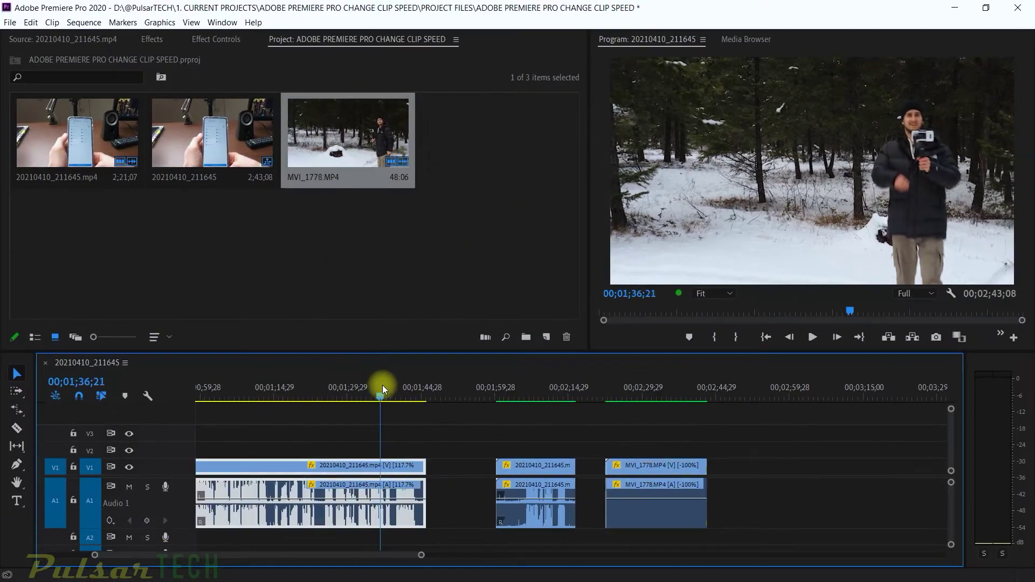
key("ctrl+z")
Step: Undo the earlier edit and preview the restored phone clip from 00;01;43;13
key("ctrl+z")
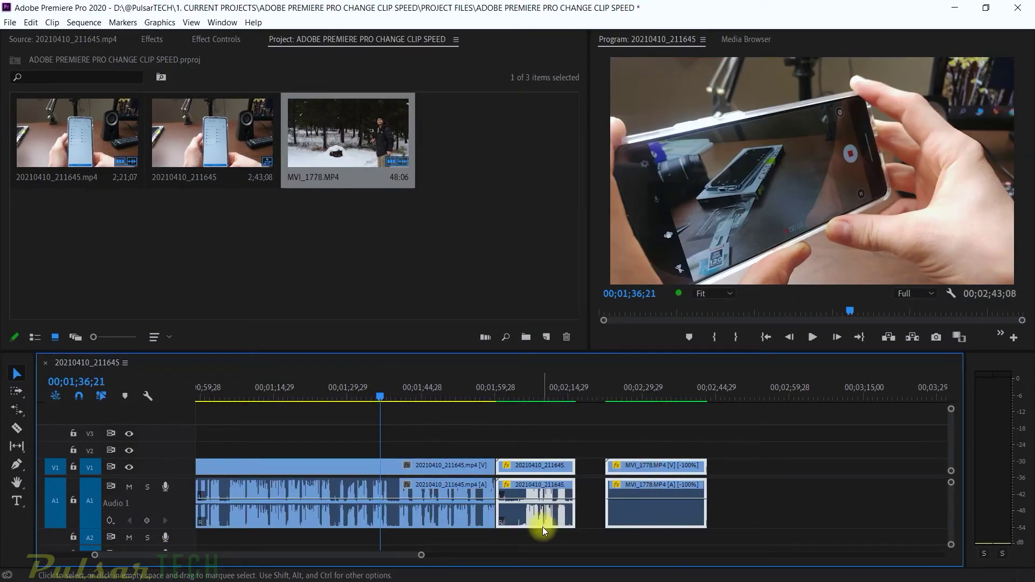
key("ctrl+z")
left_click(414, 392)
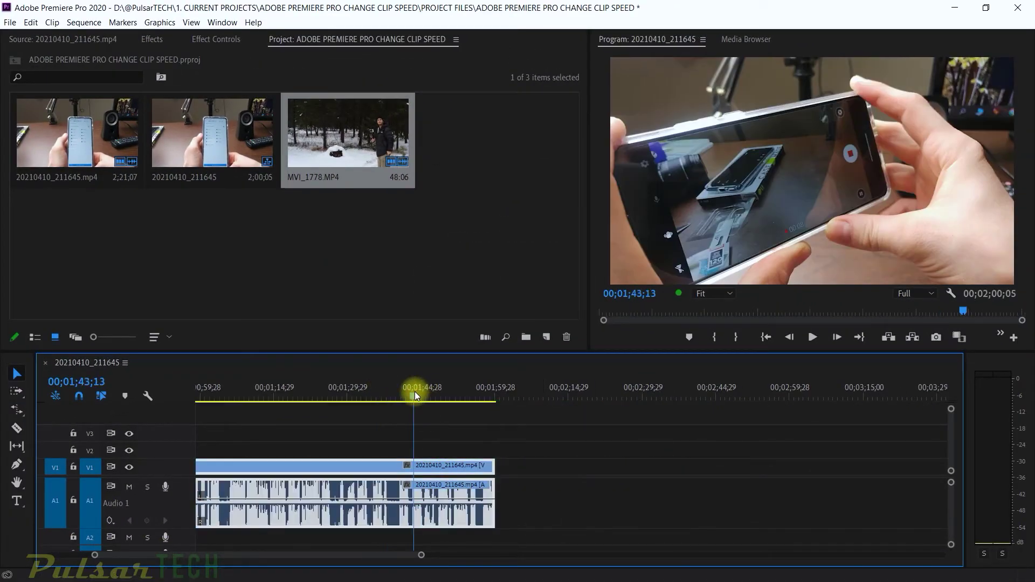
key("space")
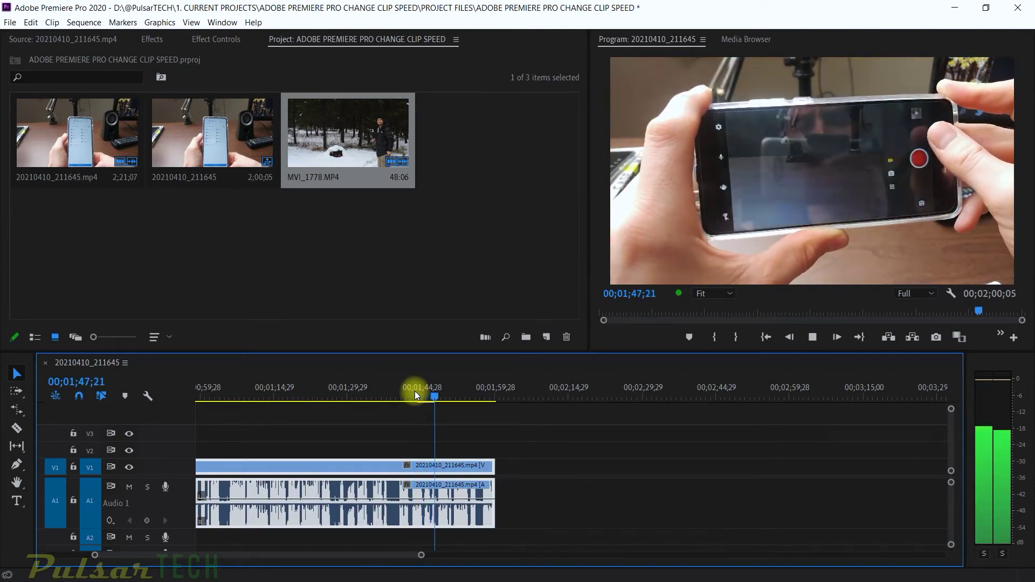
key("space")
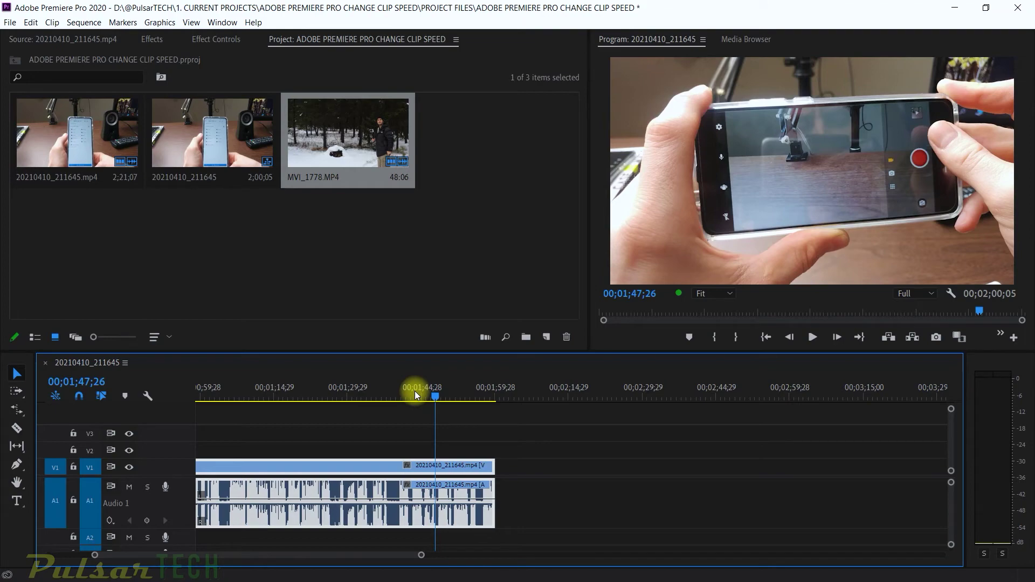
Step: Set the phone clip to 80% speed and preview it from about 00;02;04
key("ctrl+r")
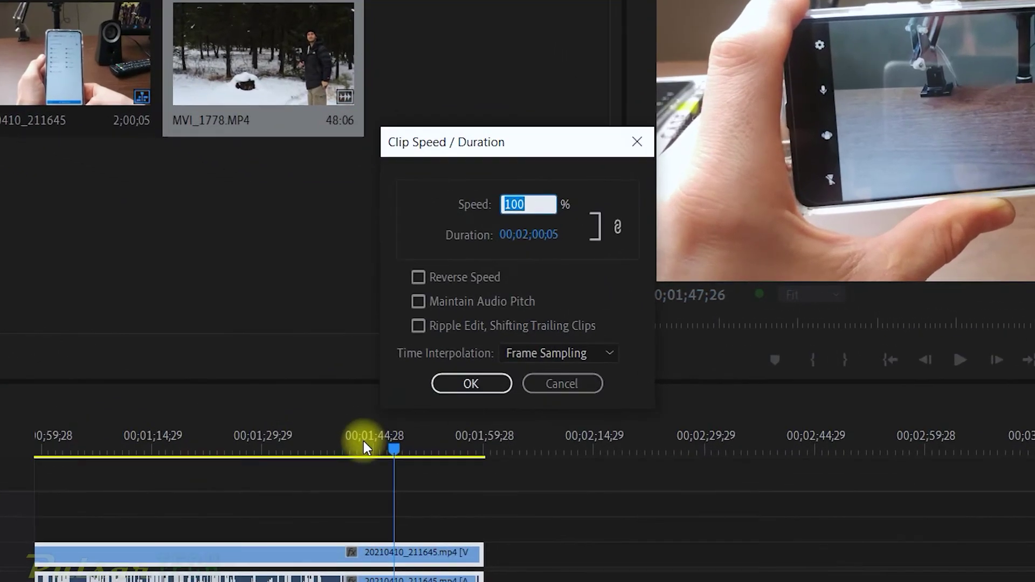
type("80")
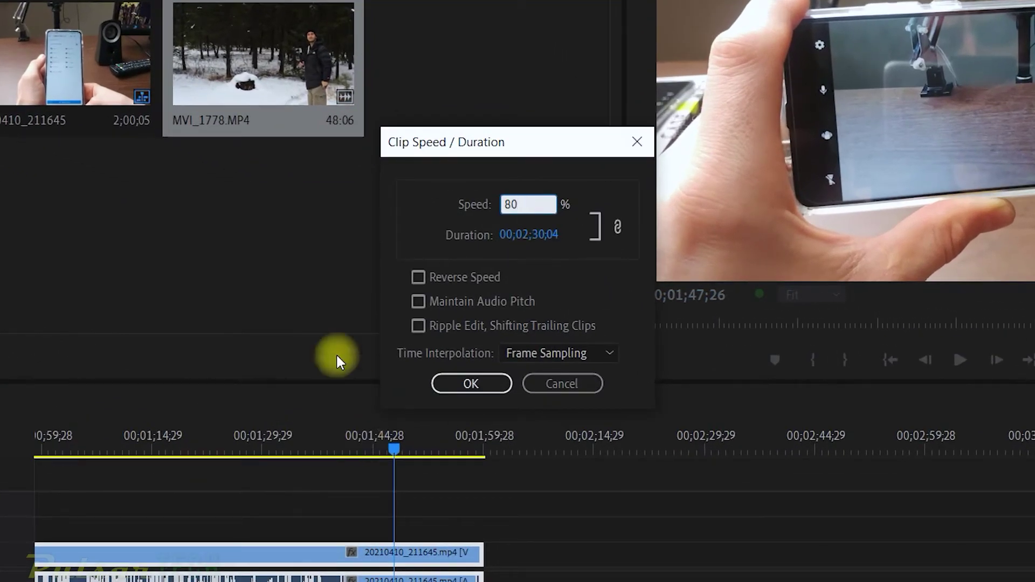
left_click(470, 383)
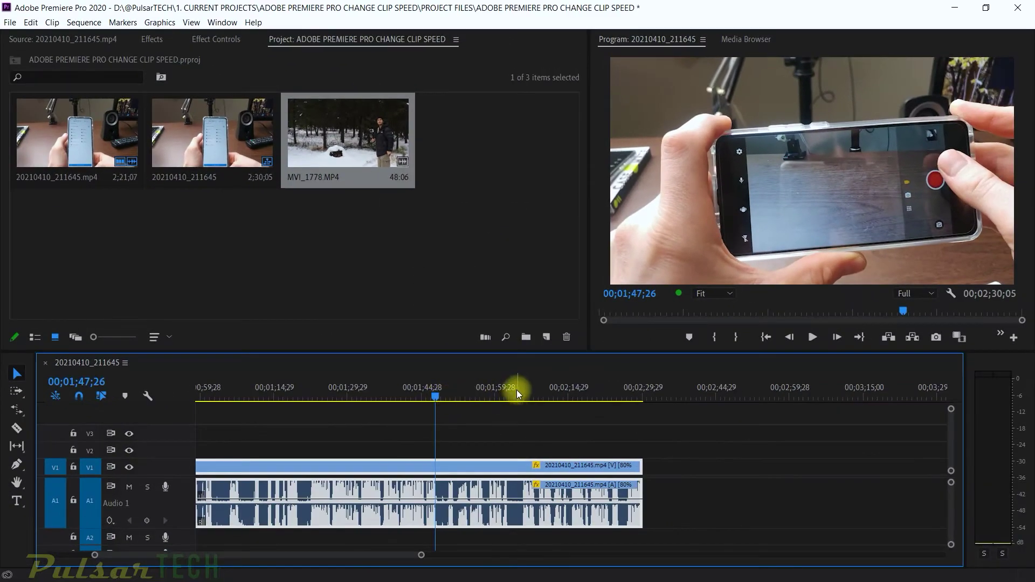
left_click(517, 389)
key("space")
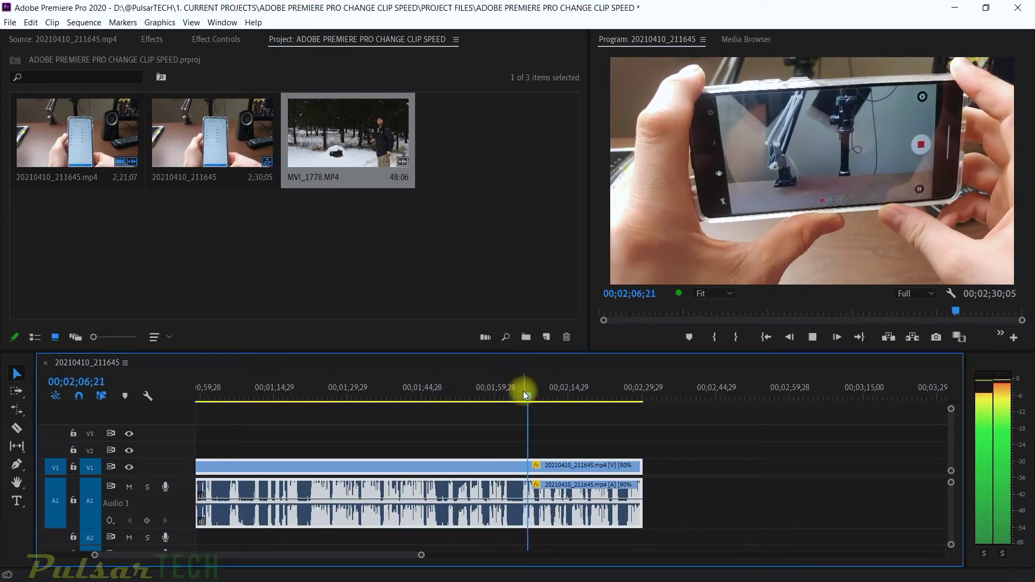
key("space")
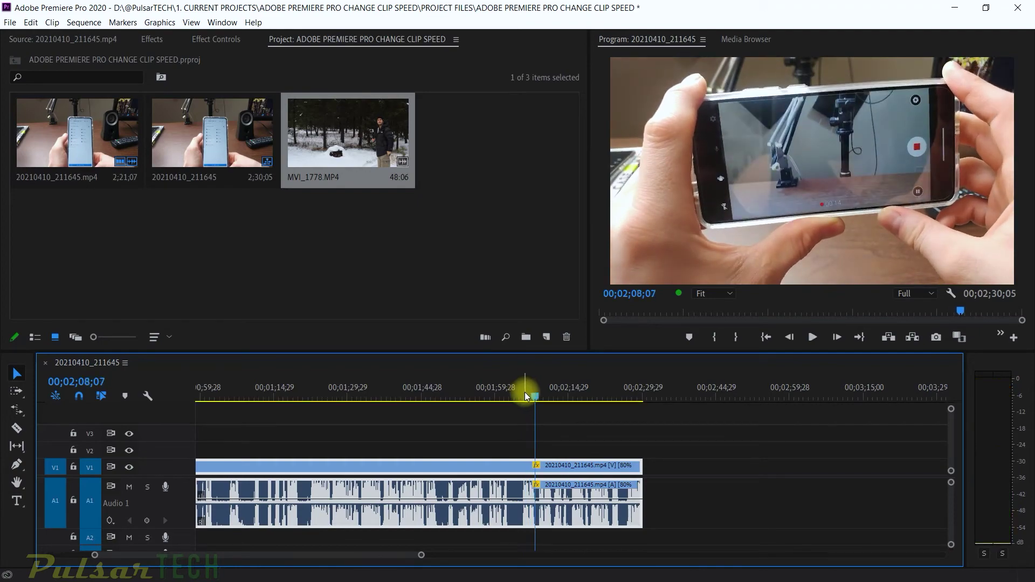
Step: Change the phone clip's speed to 140% in Clip Speed/Duration
key("ctrl+r")
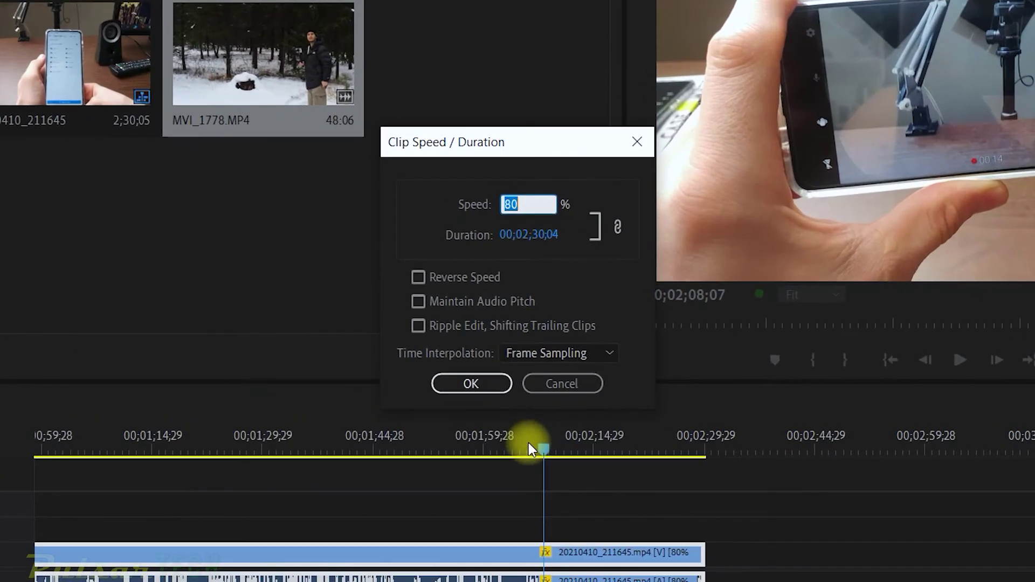
type("140")
left_click(471, 383)
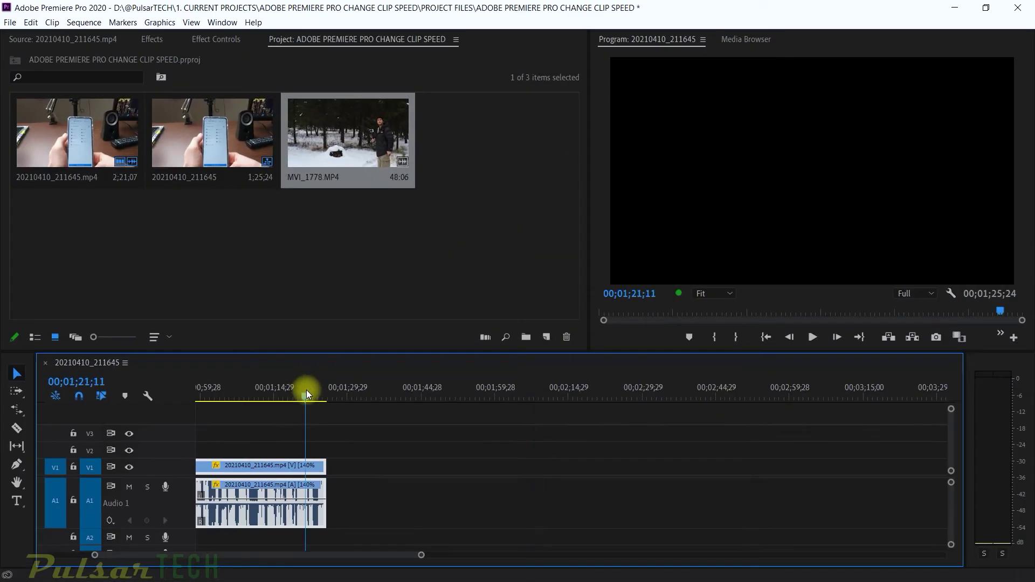
Step: Preview the 140% phone clip from about 00;01;20
left_click(299, 393)
key("space")
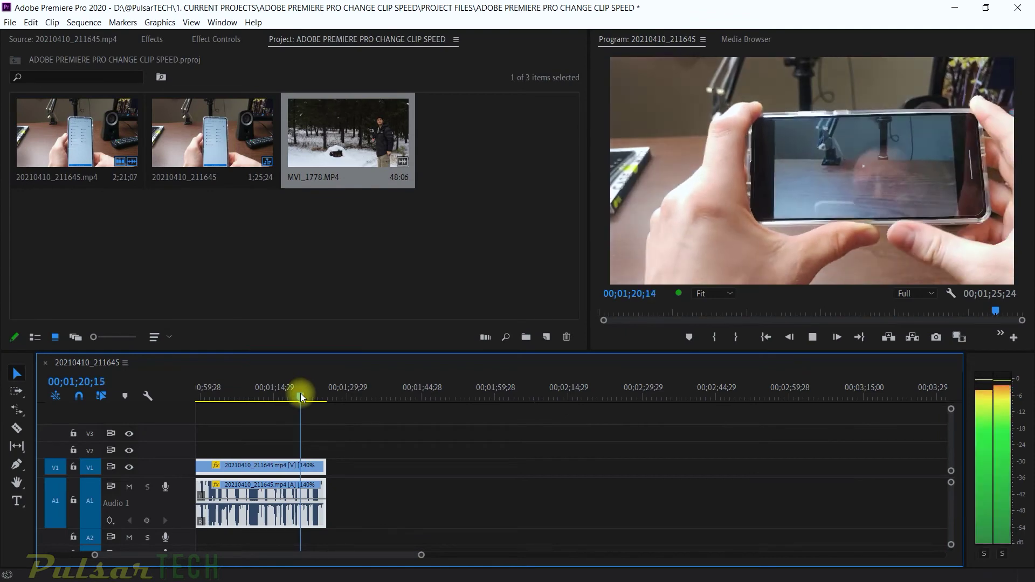
key("space")
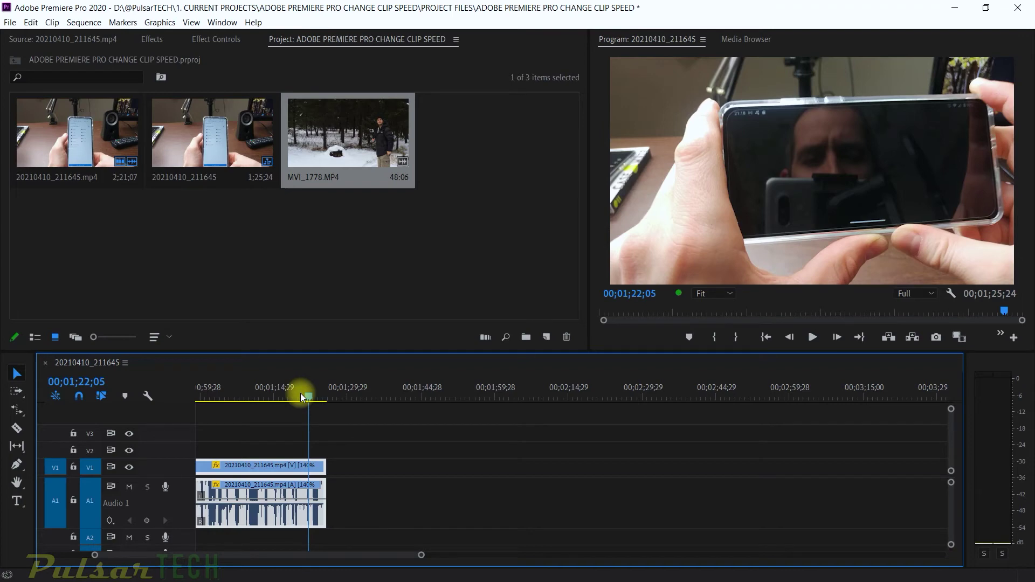
Step: Undo the speed change and reapply 140% with Maintain Audio Pitch ticked
key("ctrl+z")
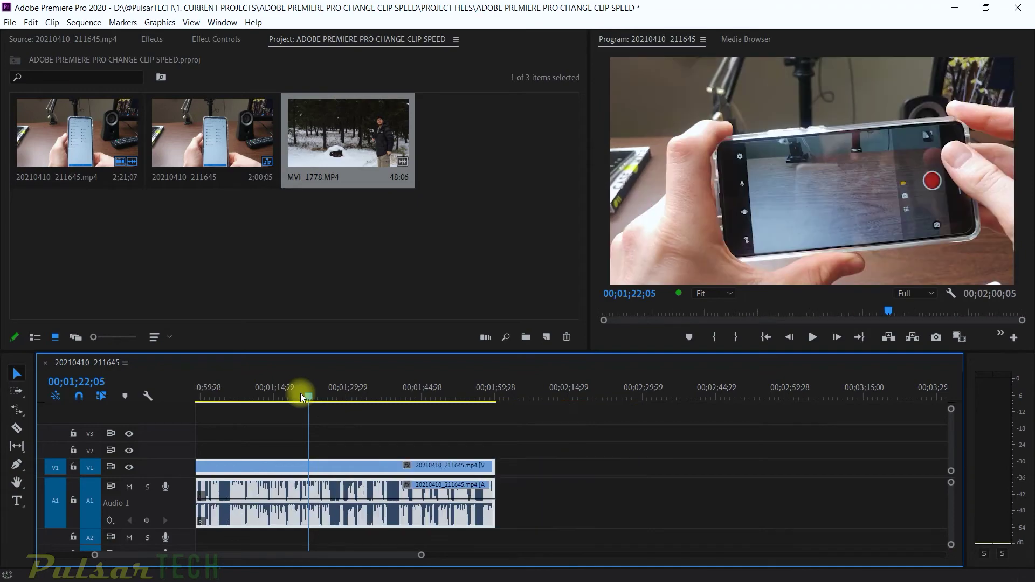
key("ctrl+r")
type("140")
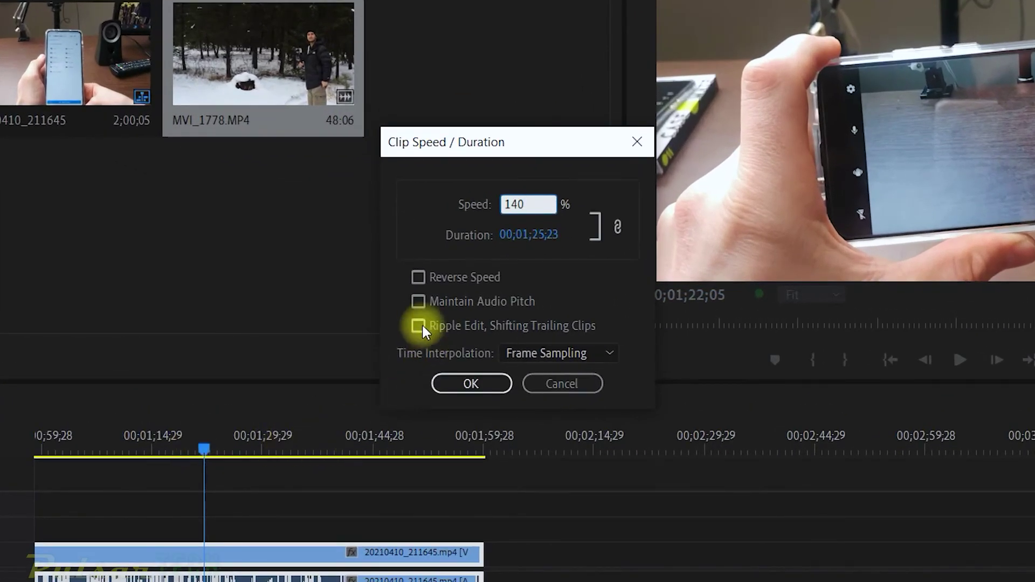
left_click(417, 303)
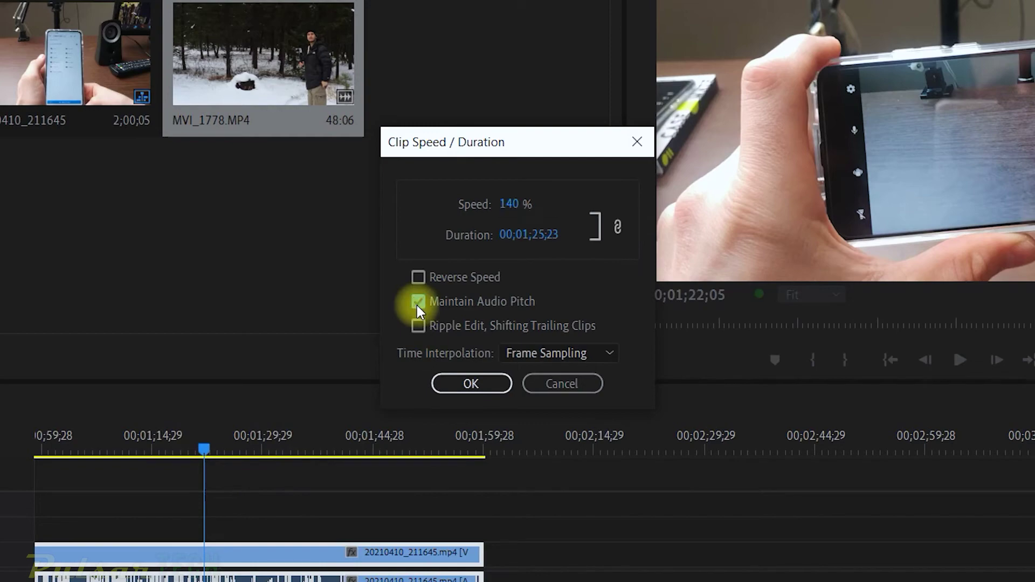
left_click(462, 386)
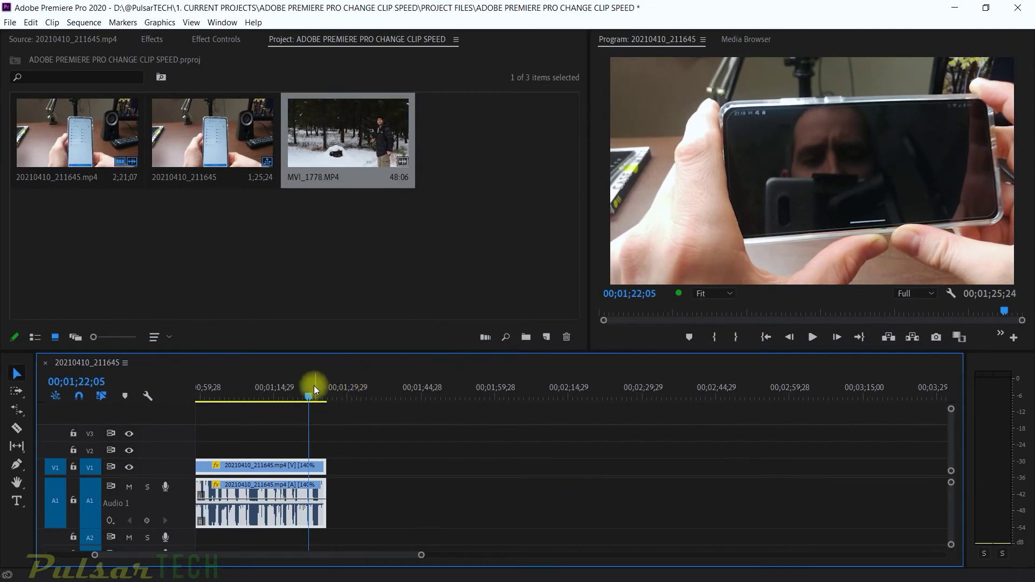
Step: Play back from about 00;01;20 to hear the pitch-corrected audio, stopping at 00;01;23;14
left_click(300, 394)
key("space")
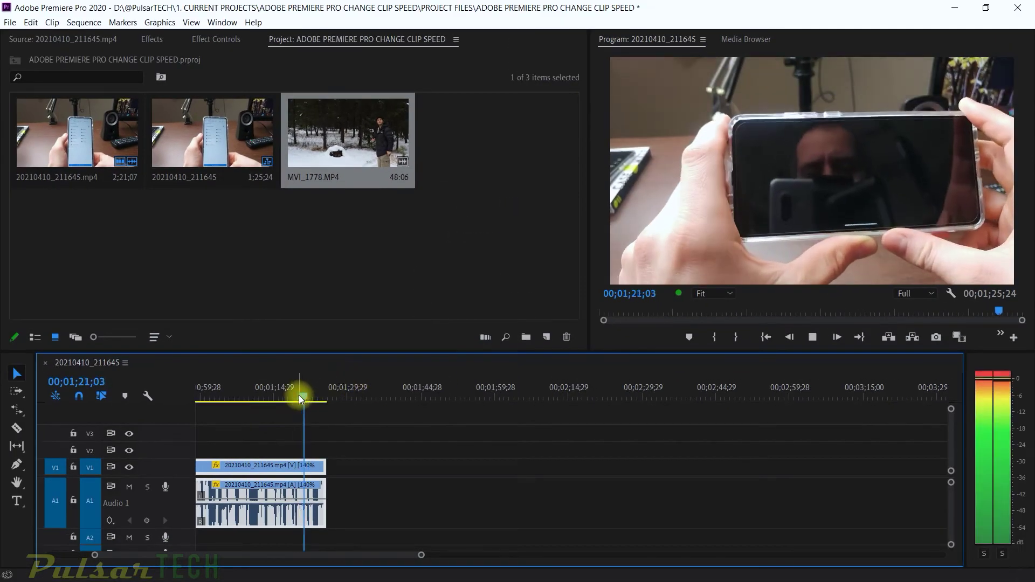
key("space")
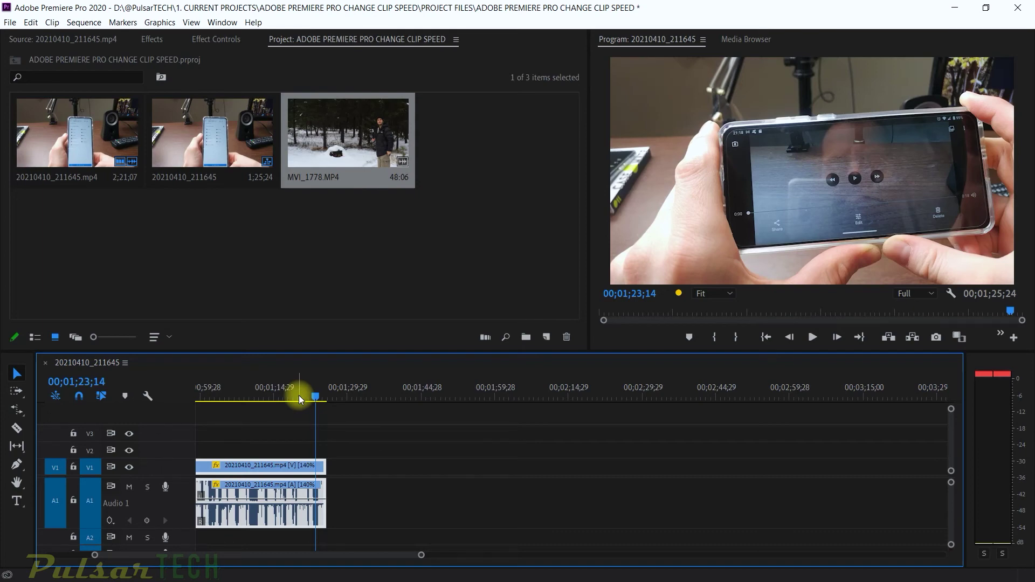
key("ctrl+r")
Step: Slow the phone clip to 80% speed
type("80")
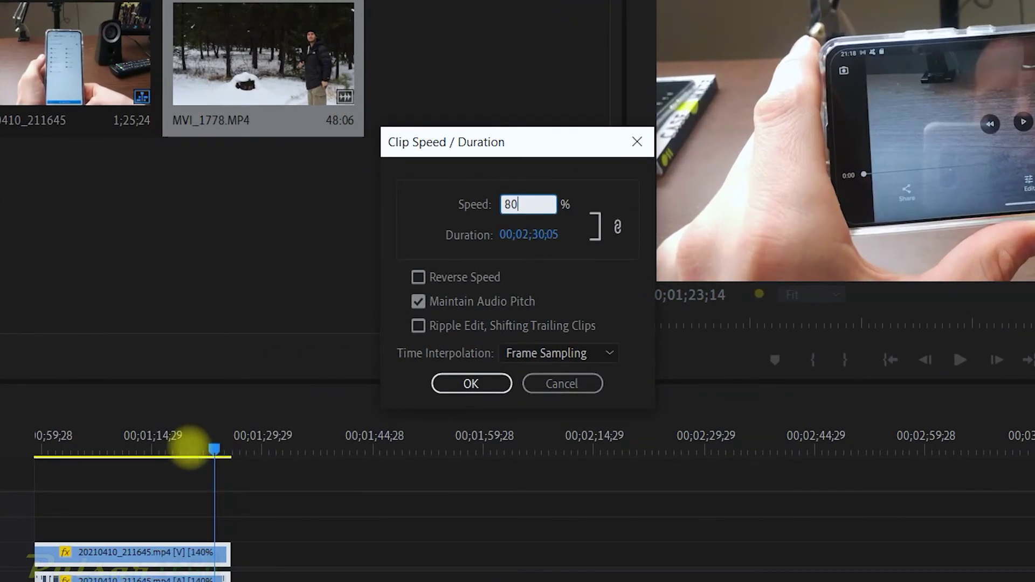
left_click(496, 380)
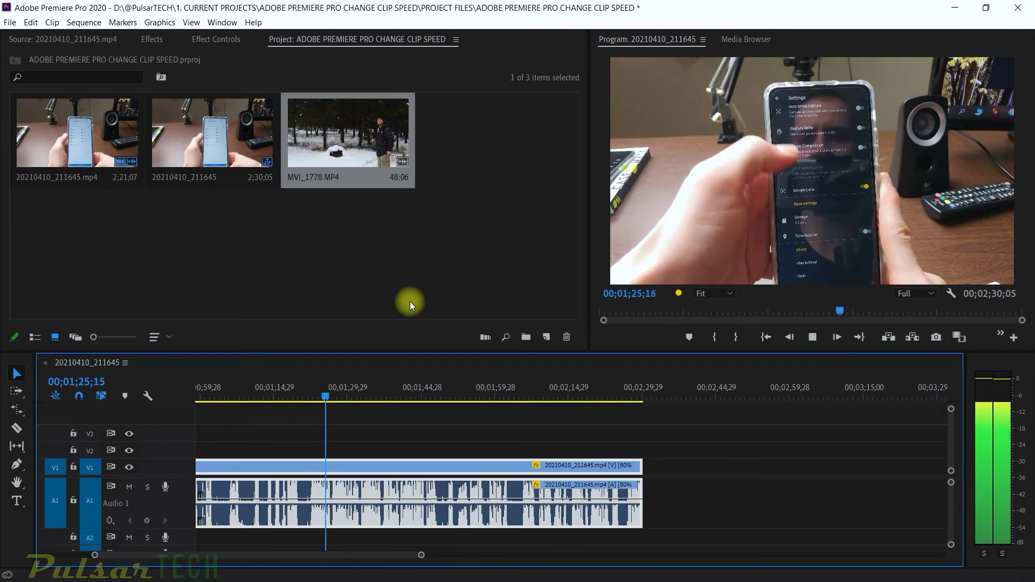
key("space")
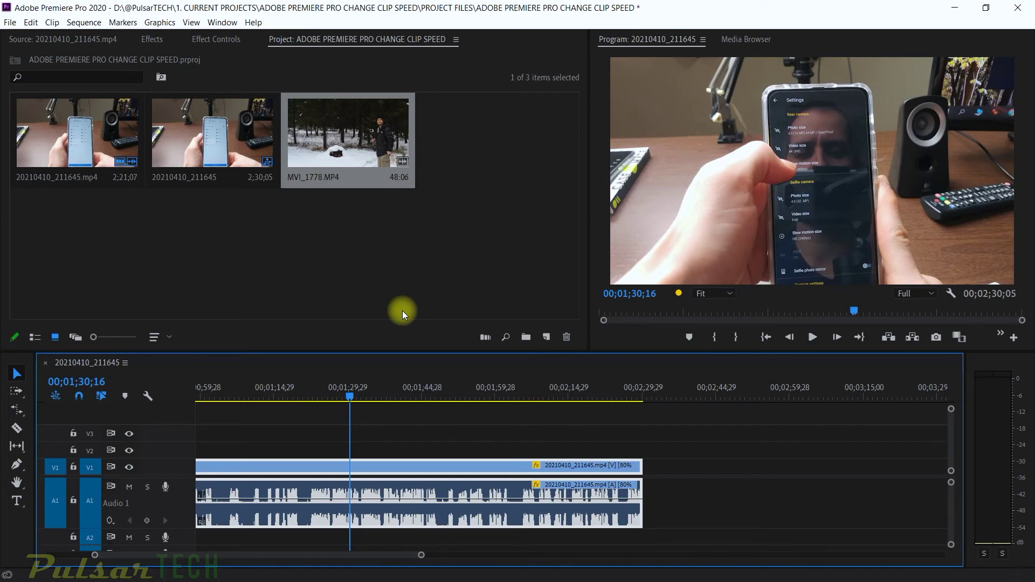
Step: Leave the speed unchanged and split the phone clip at 00;01;58;15 with Ctrl+K
key("ctrl+r")
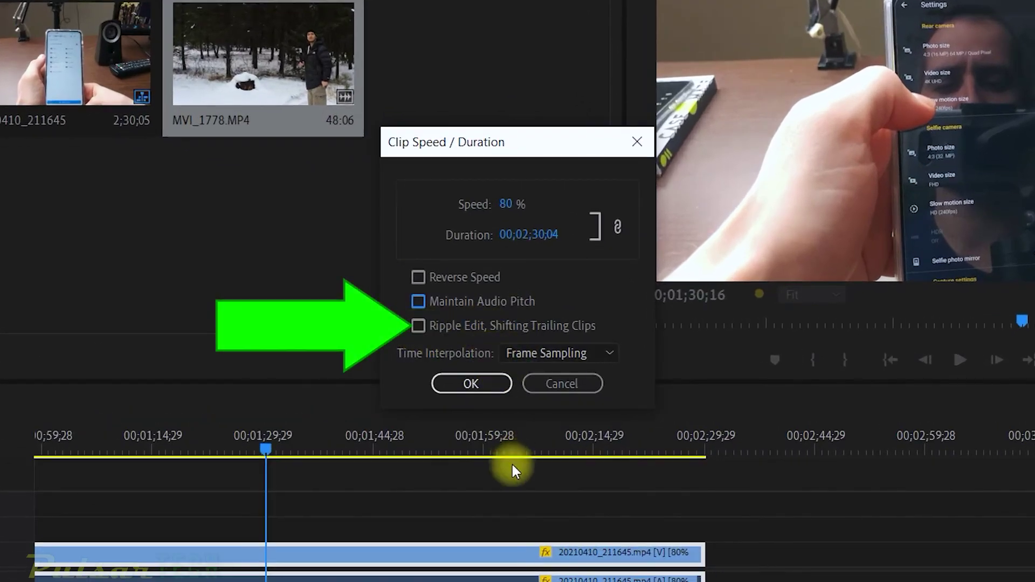
left_click(530, 387)
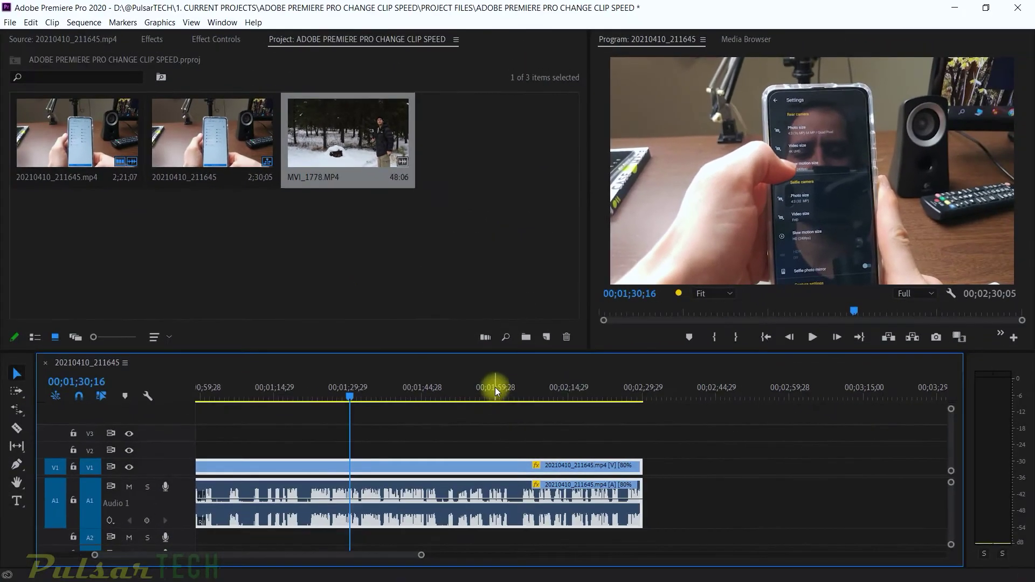
left_click(489, 384)
key("ctrl+k")
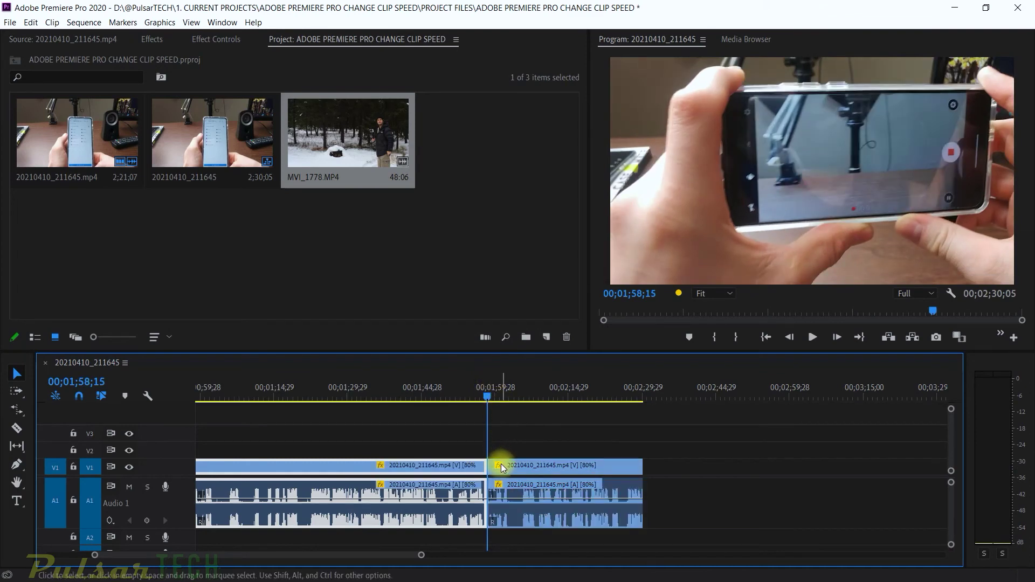
Step: Set the left piece of the phone clip back to 100% speed
left_click(428, 396)
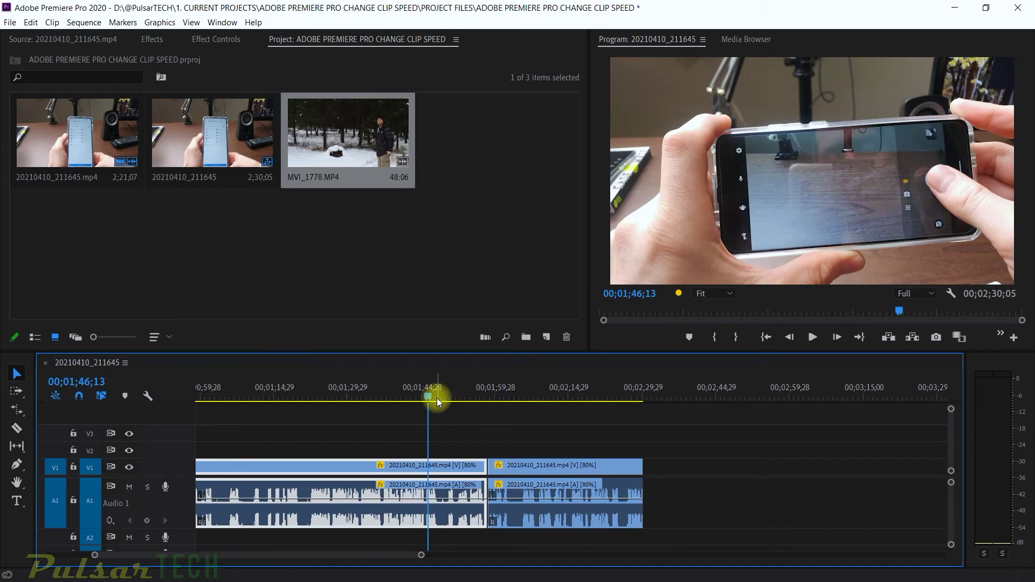
key("ctrl+r")
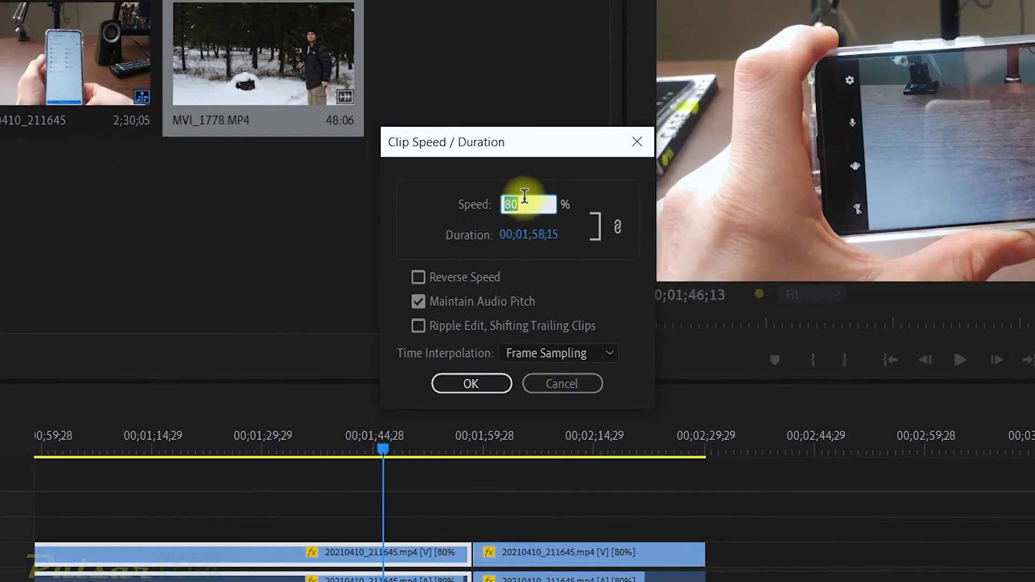
type("100")
key("Return")
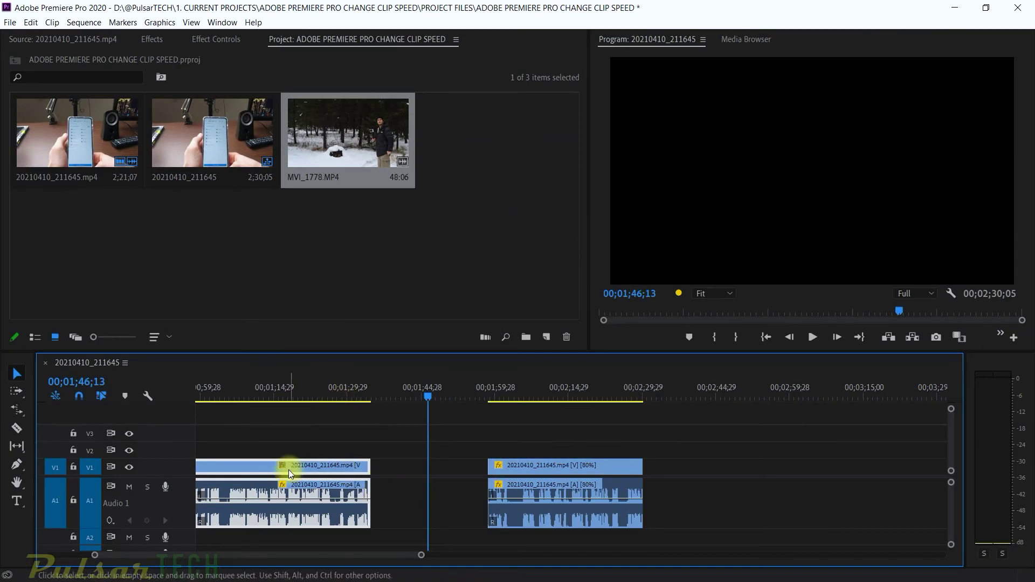
Step: Reapply 100% to the left piece with Ripple Edit, Shifting Trailing Clips, then save the project
left_click_drag(451, 444, 401, 518)
left_click(322, 467)
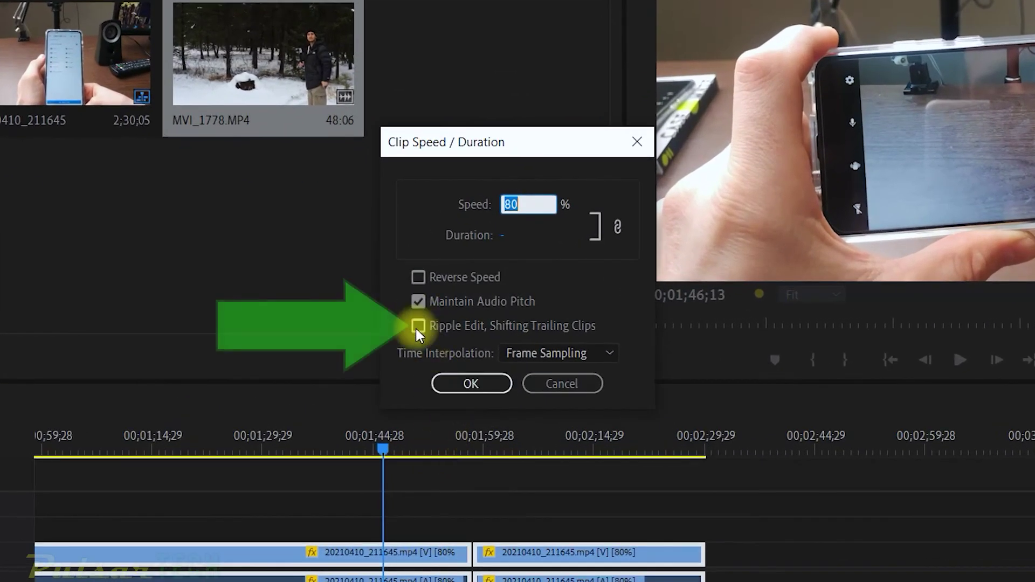
left_click(416, 326)
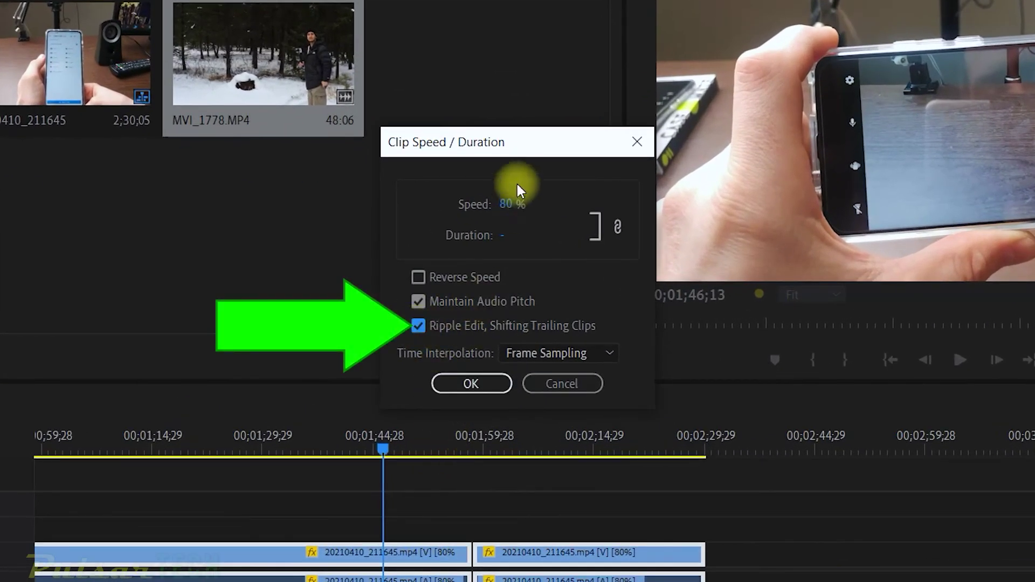
left_click(511, 203)
type("100")
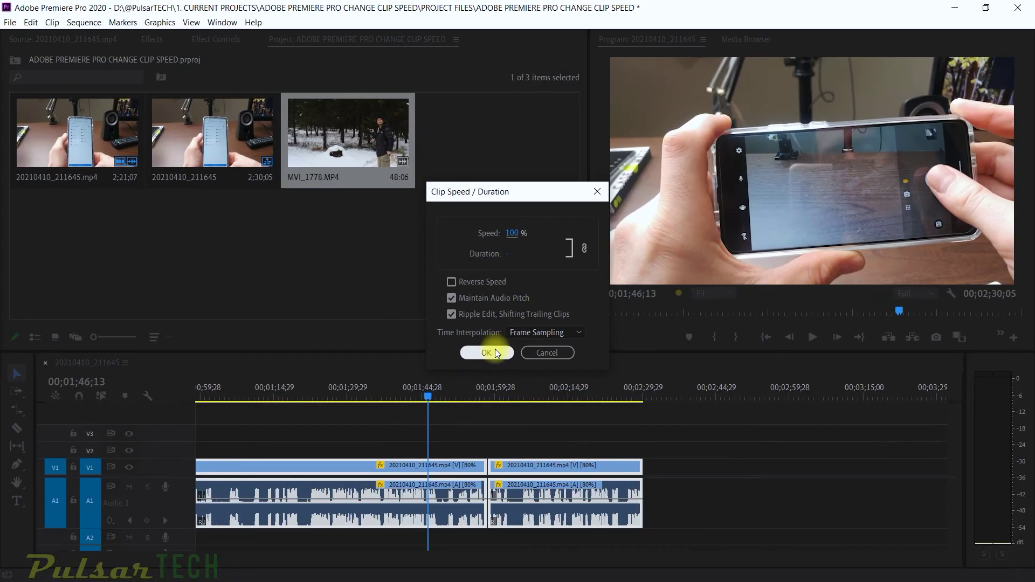
left_click(471, 384)
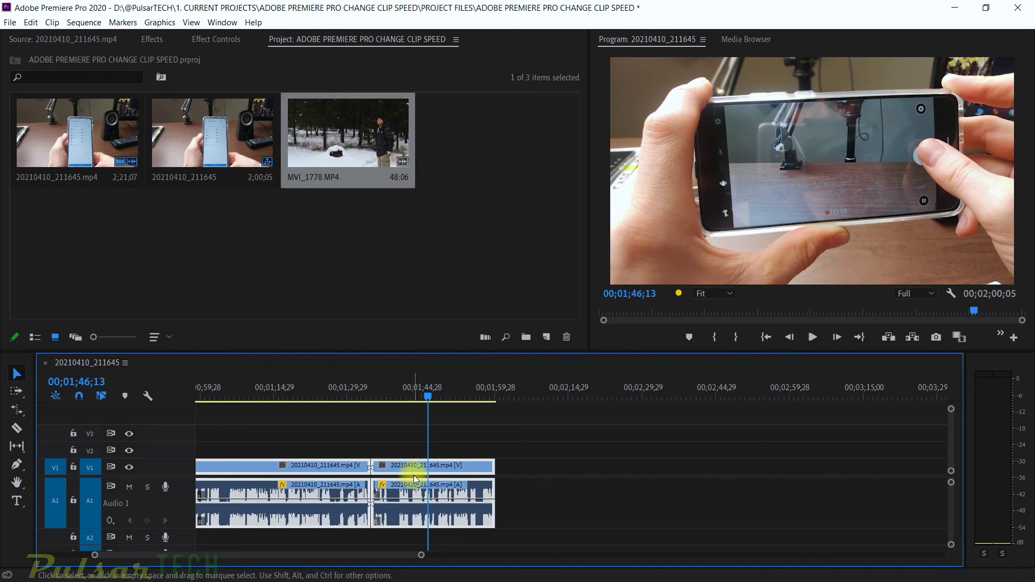
key("ctrl+s")
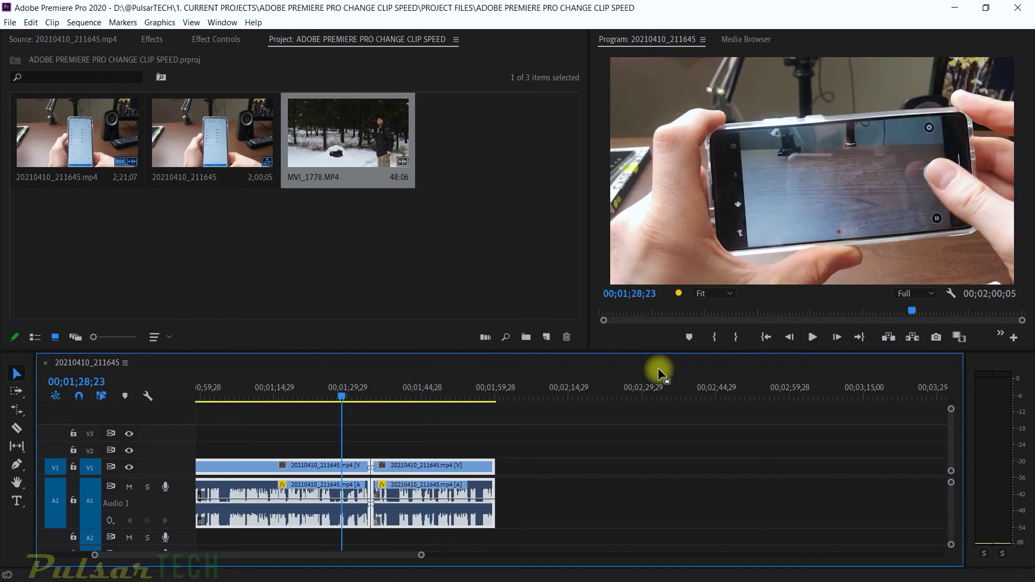